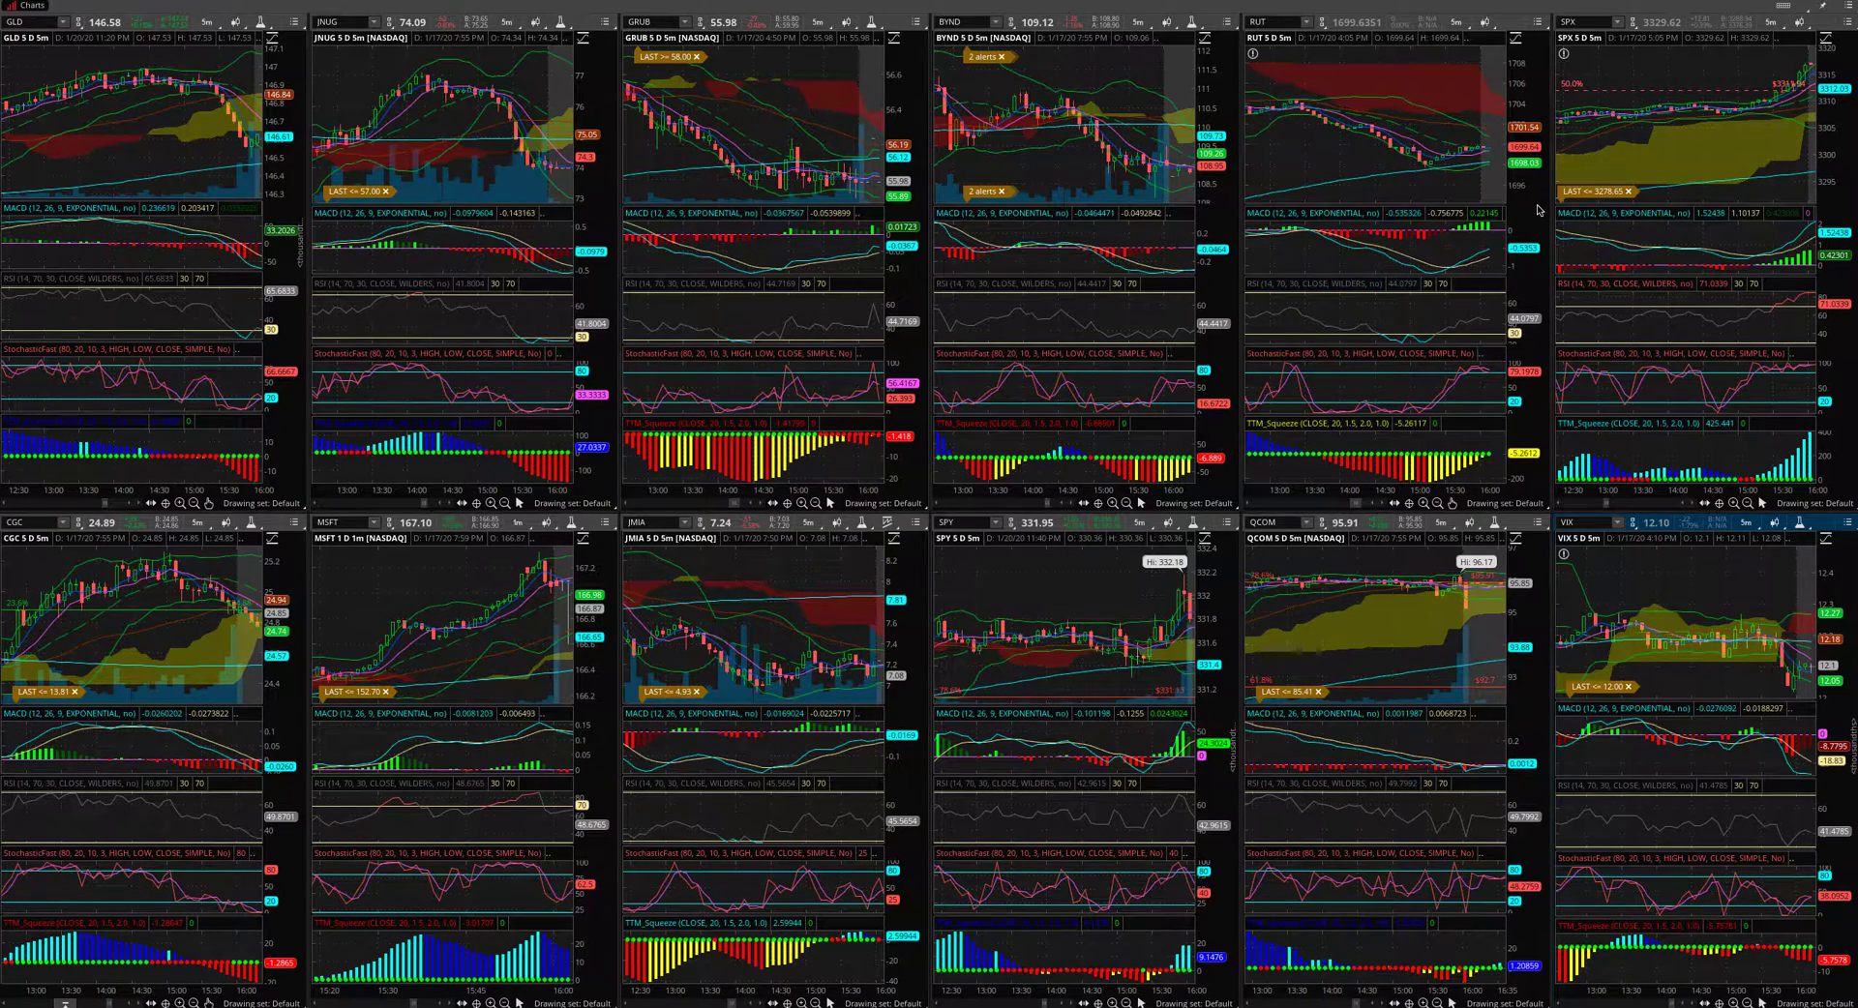
# Scroll the SPX chart back and circle a stretch of its price action with a green freehand loop
pyautogui.scroll(10, 1598, 171)
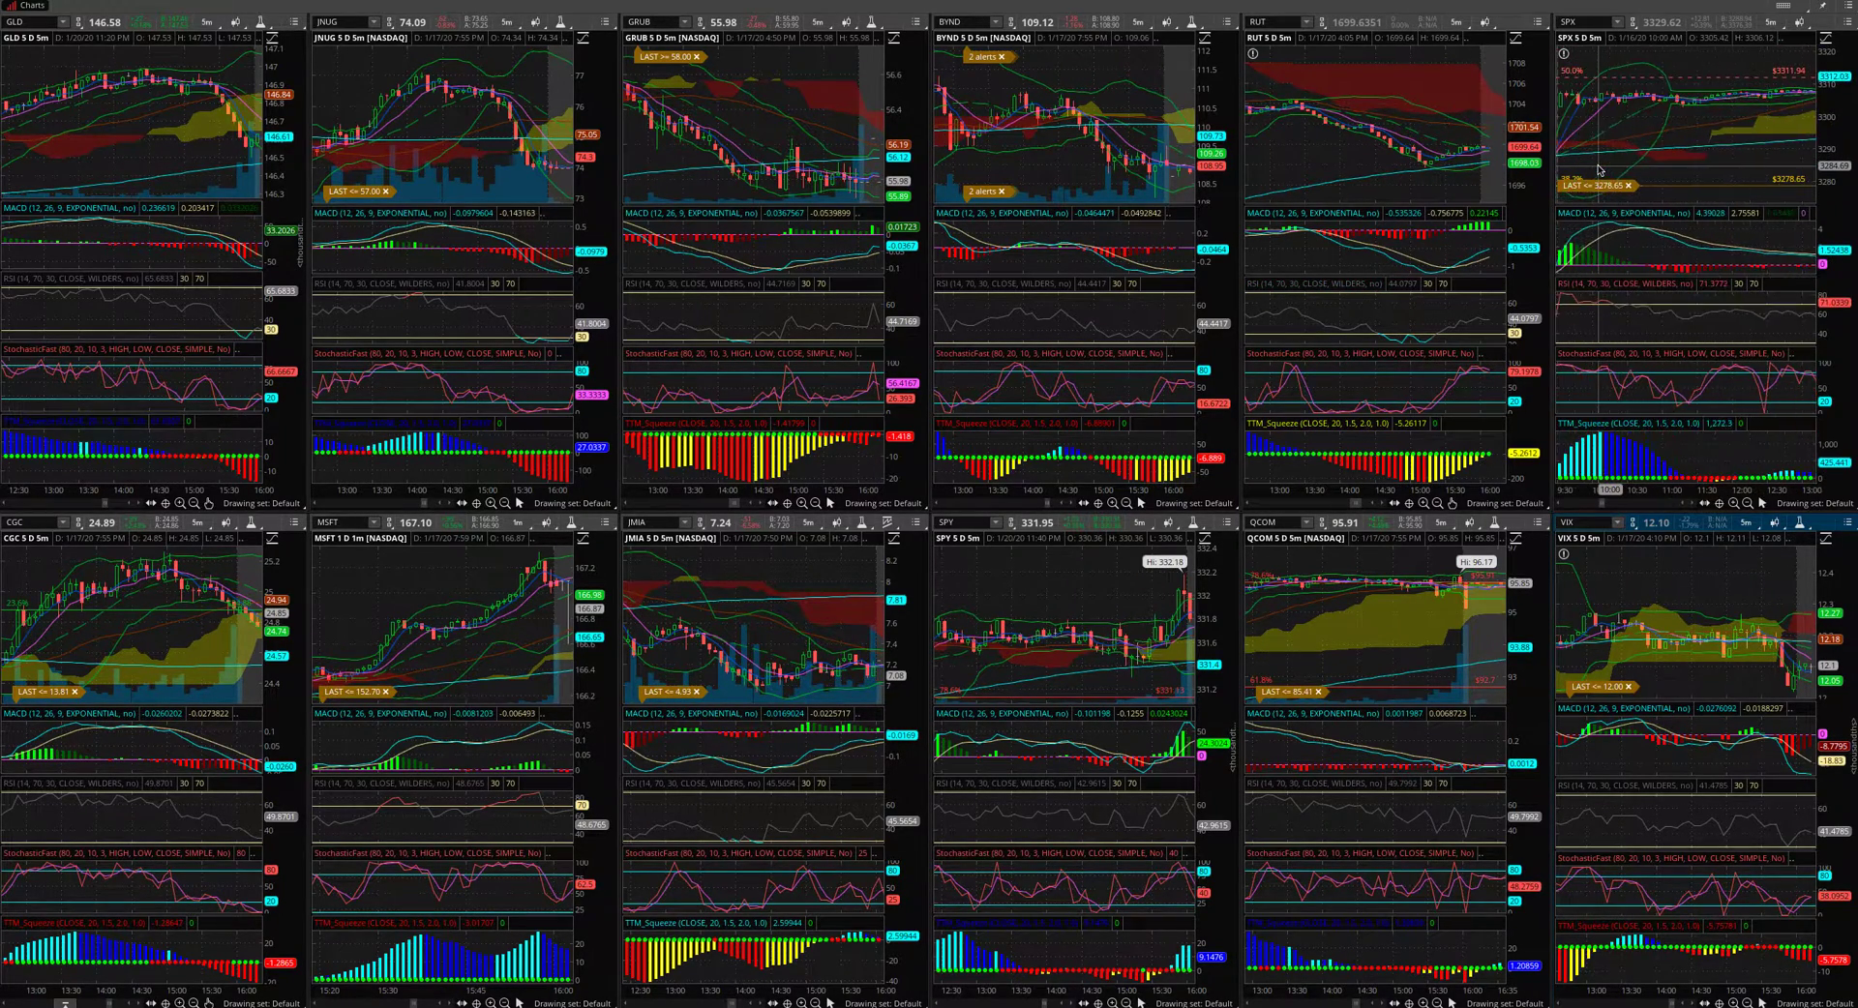
pyautogui.scroll(3, 1599, 170)
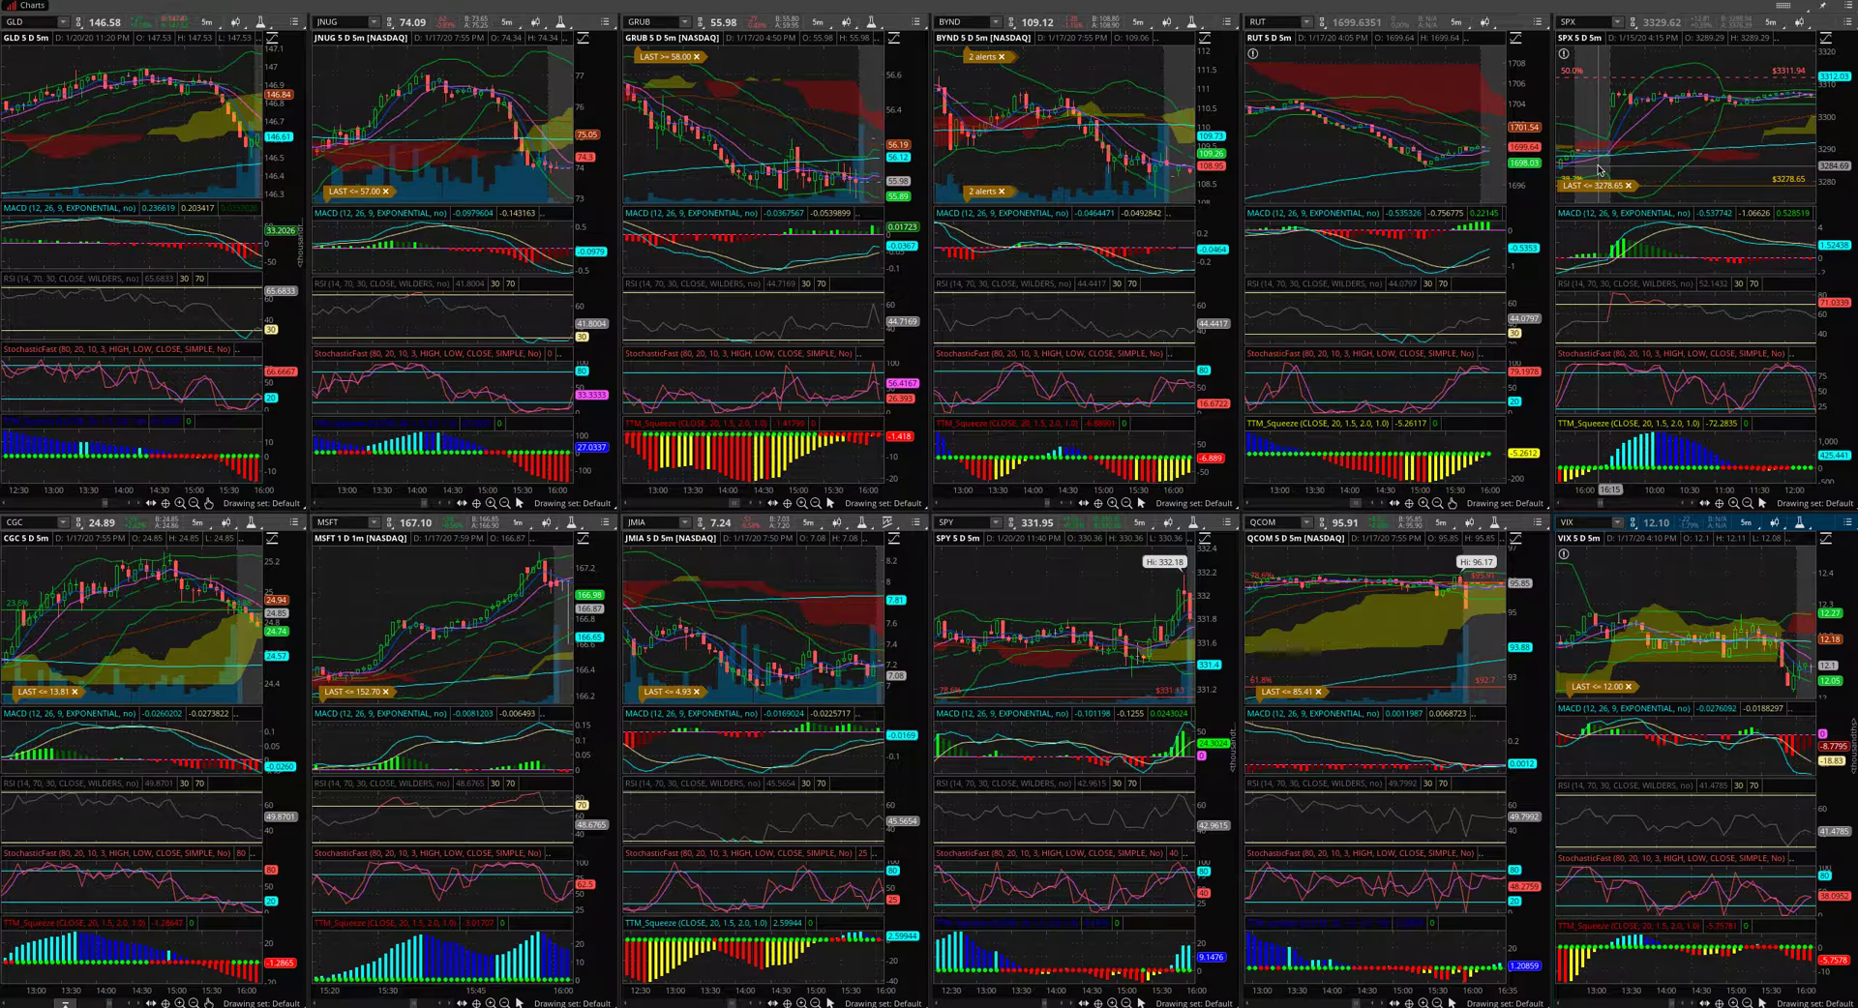
pyautogui.moveTo(1599, 170)
pyautogui.mouseDown()
pyautogui.moveTo(1614, 77)
pyautogui.moveTo(1711, 89)
pyautogui.moveTo(1657, 193)
pyautogui.moveTo(1709, 106)
pyautogui.mouseUp()
# Bring the SPX and RUT charts forward to their latest bars
pyautogui.scroll(-1, 1709, 107)
pyautogui.scroll(-8, 1709, 106)
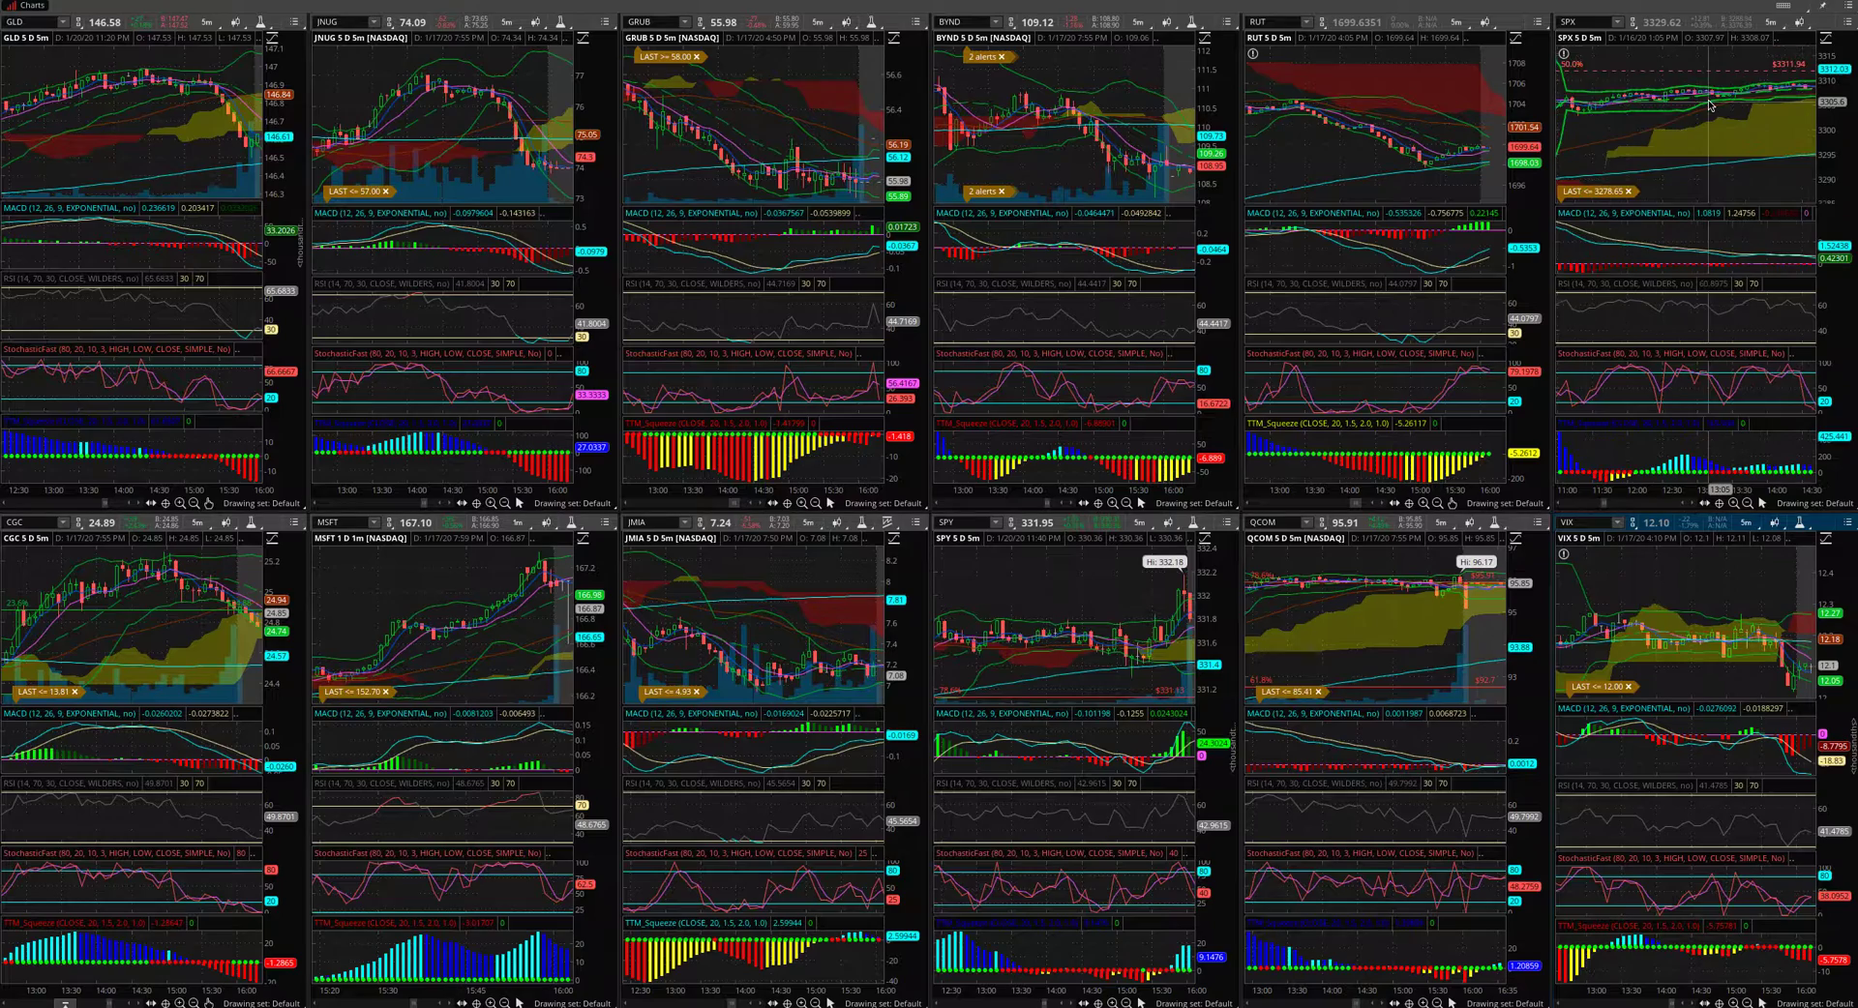
pyautogui.scroll(-2, 1709, 107)
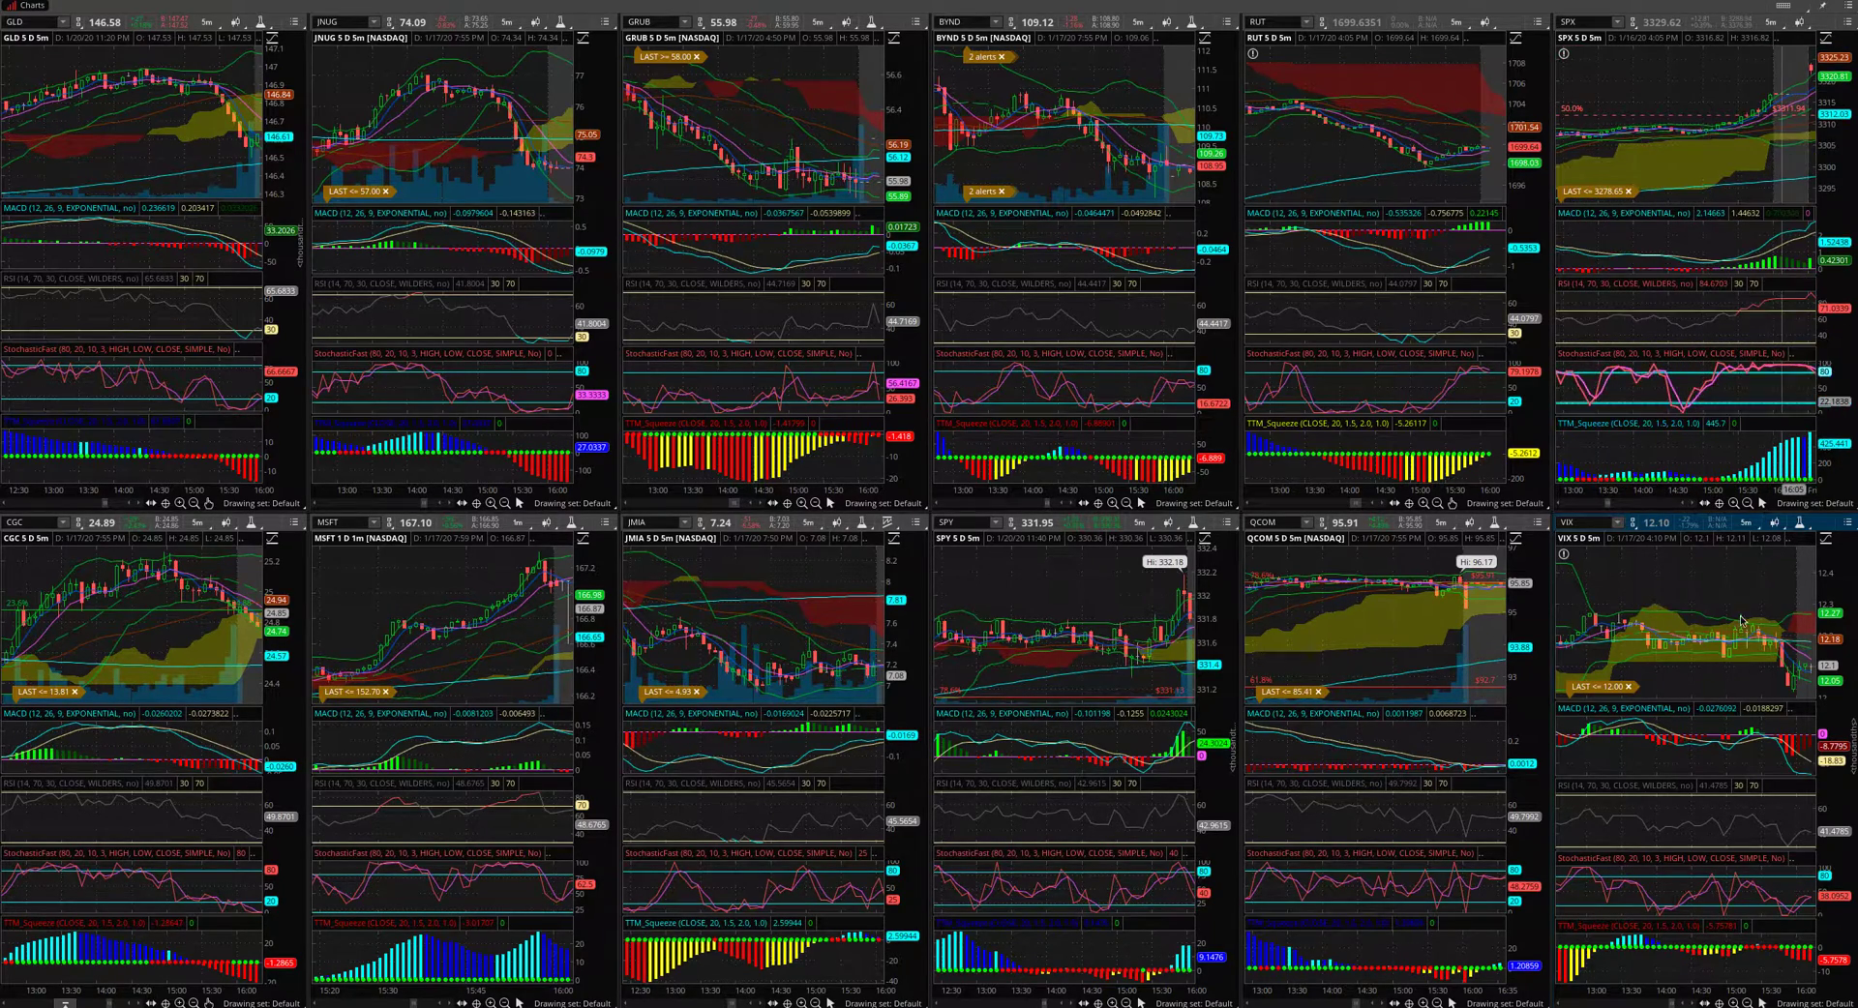
pyautogui.scroll(10, 1325, 170)
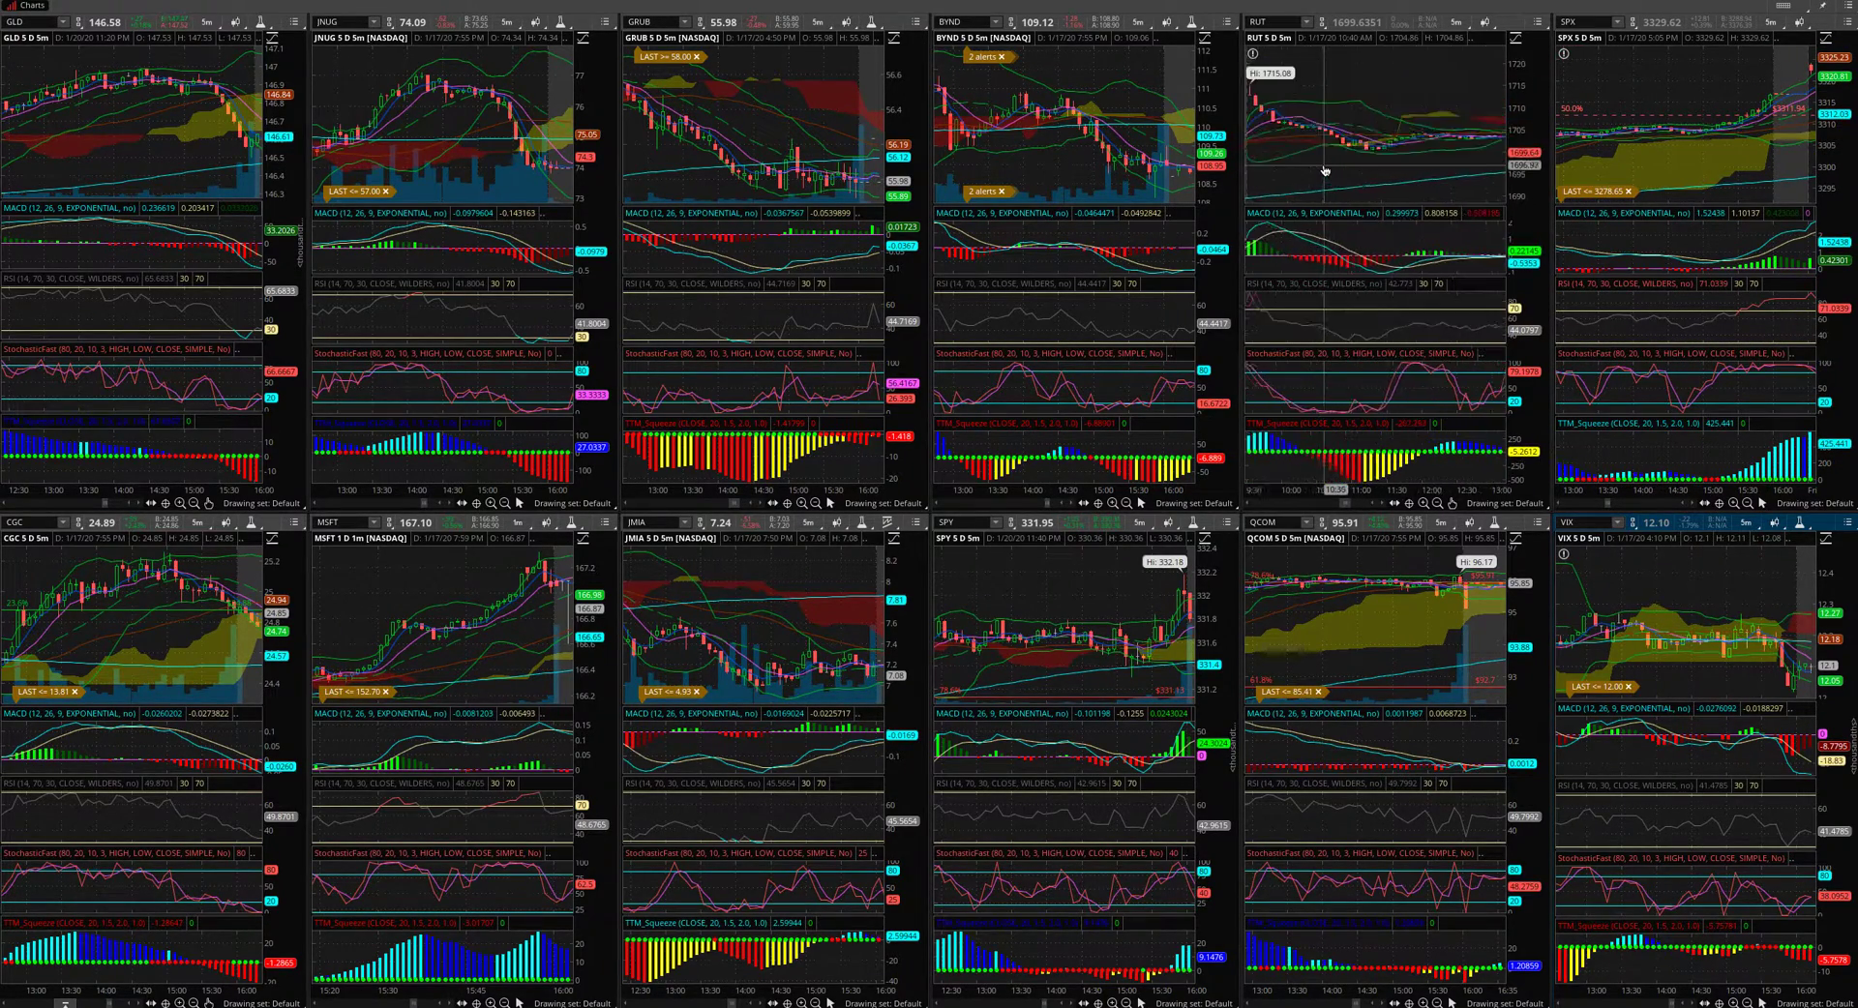
pyautogui.scroll(-5, 1330, 172)
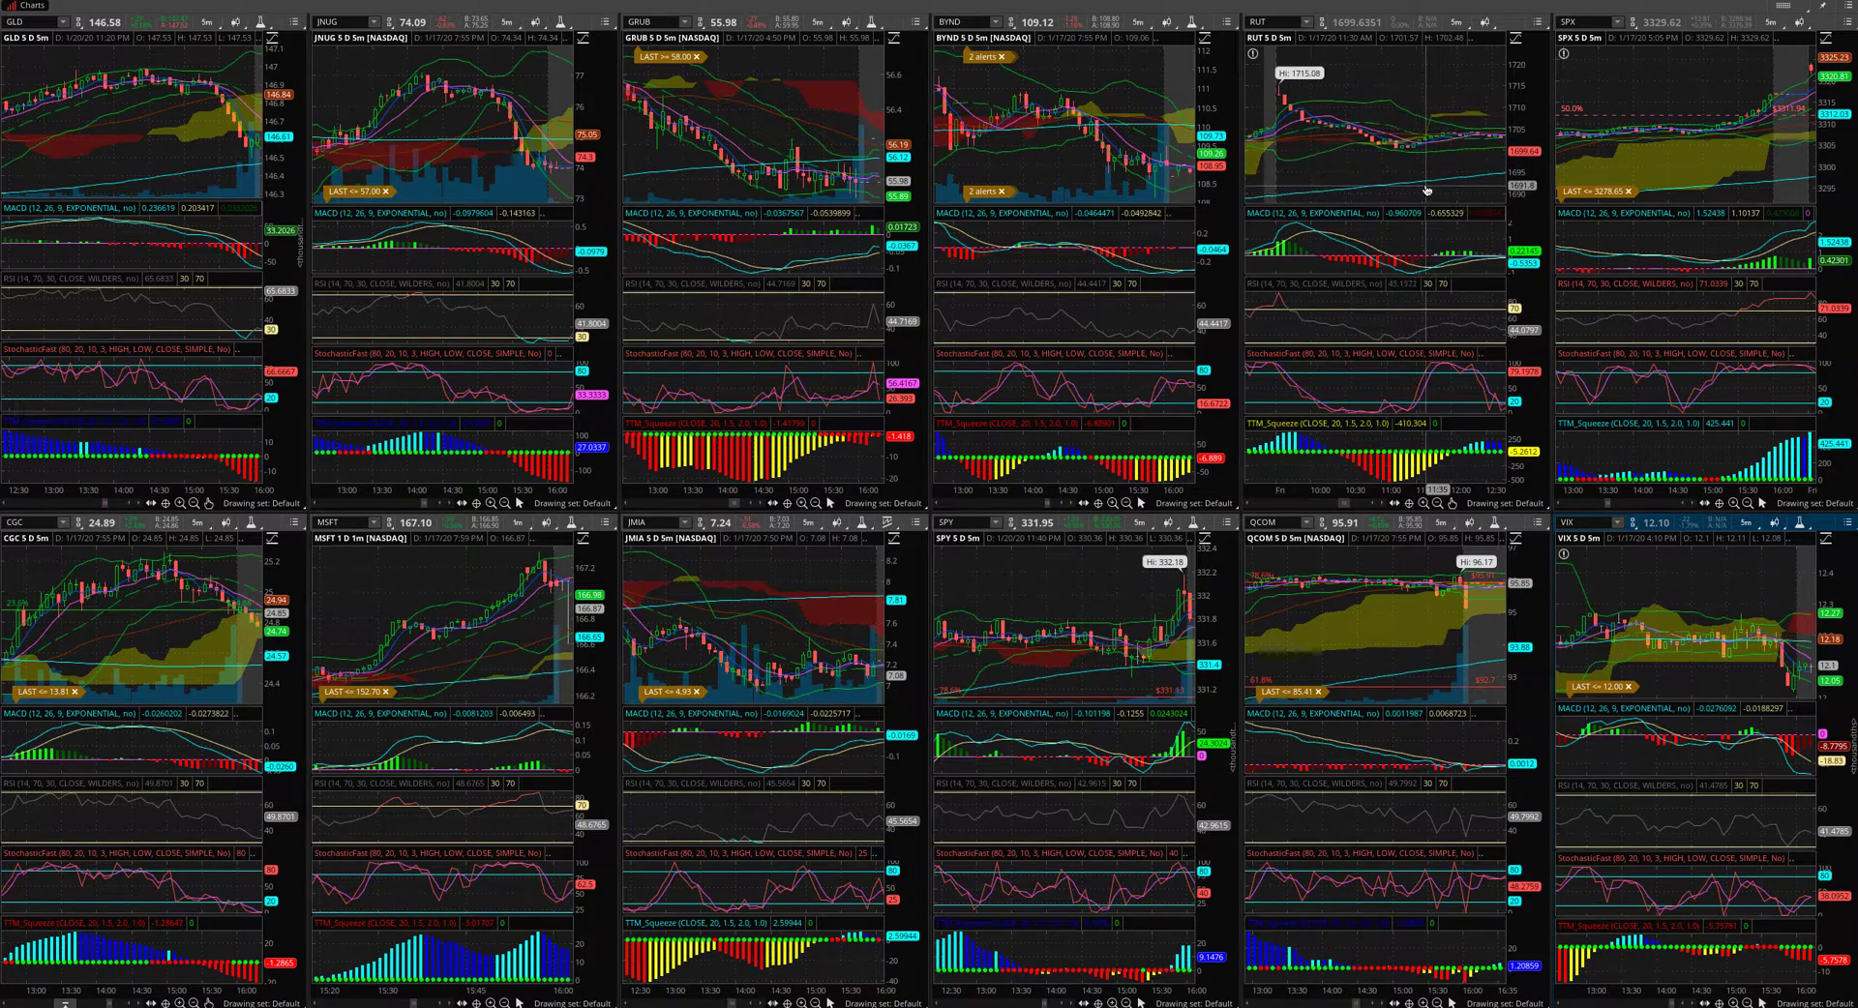
pyautogui.scroll(-4, 1341, 174)
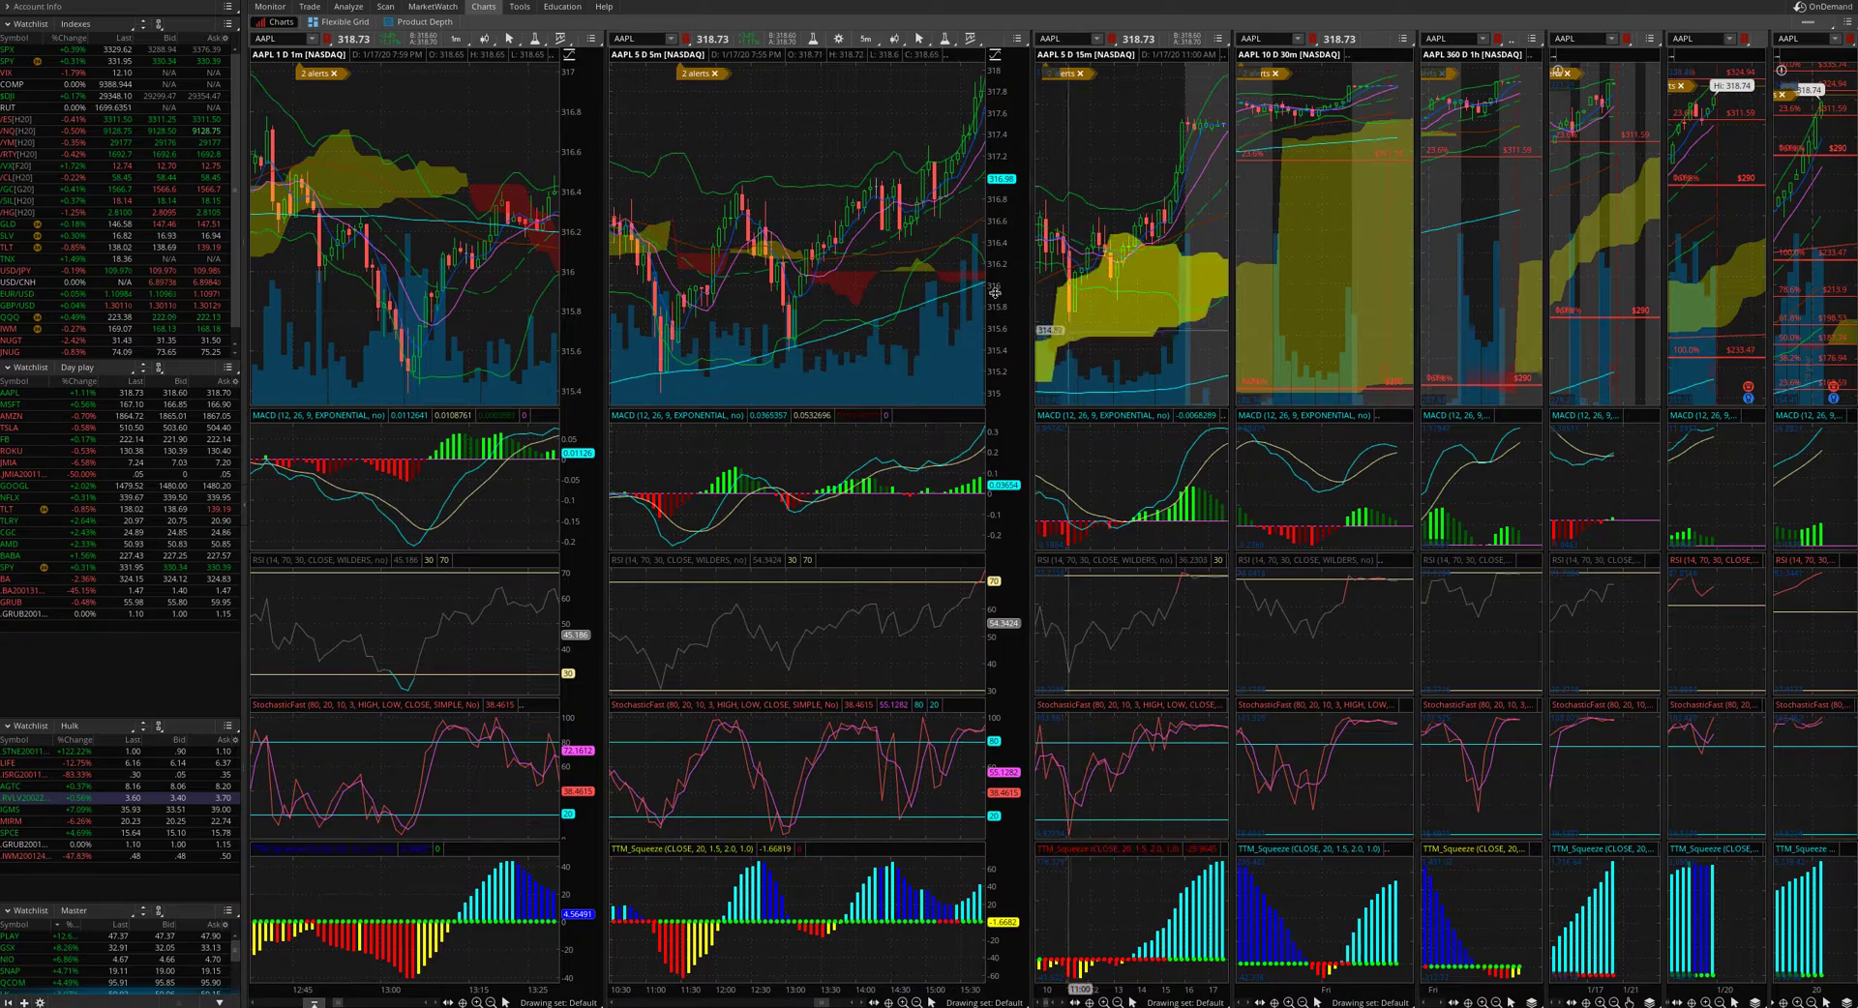
pyautogui.scroll(6, 832, 290)
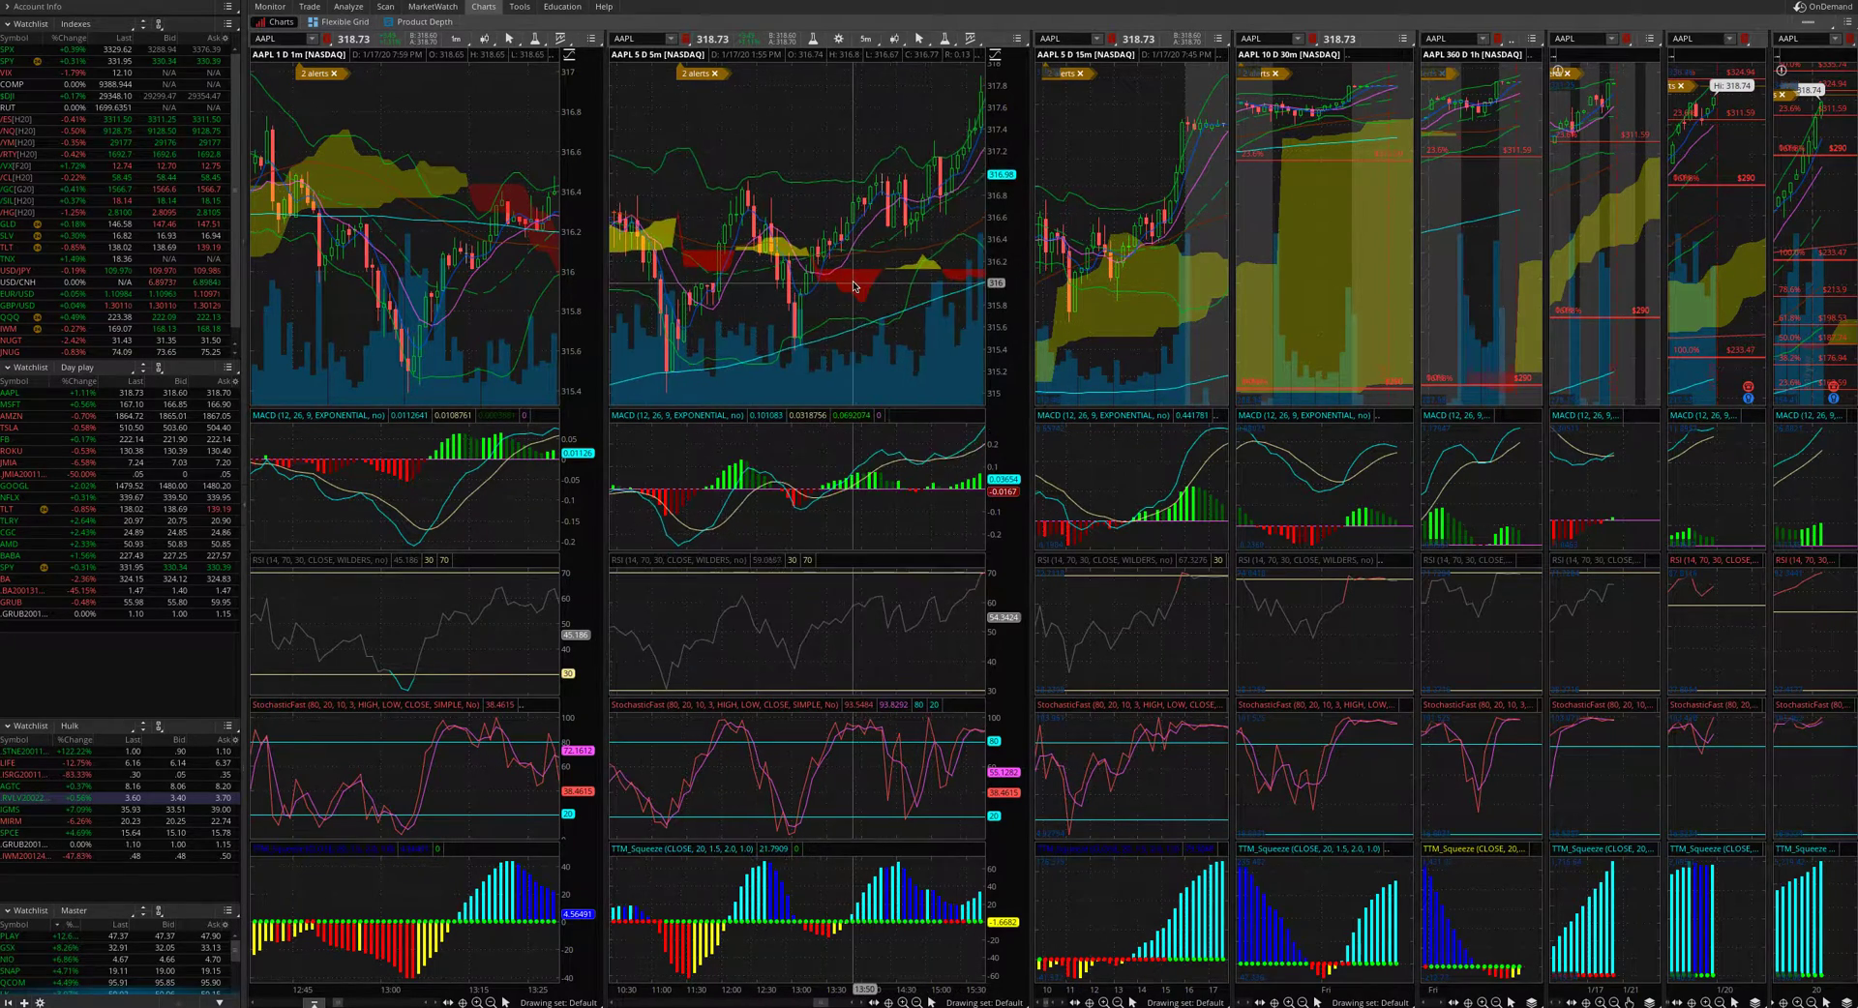
pyautogui.scroll(-3, 854, 287)
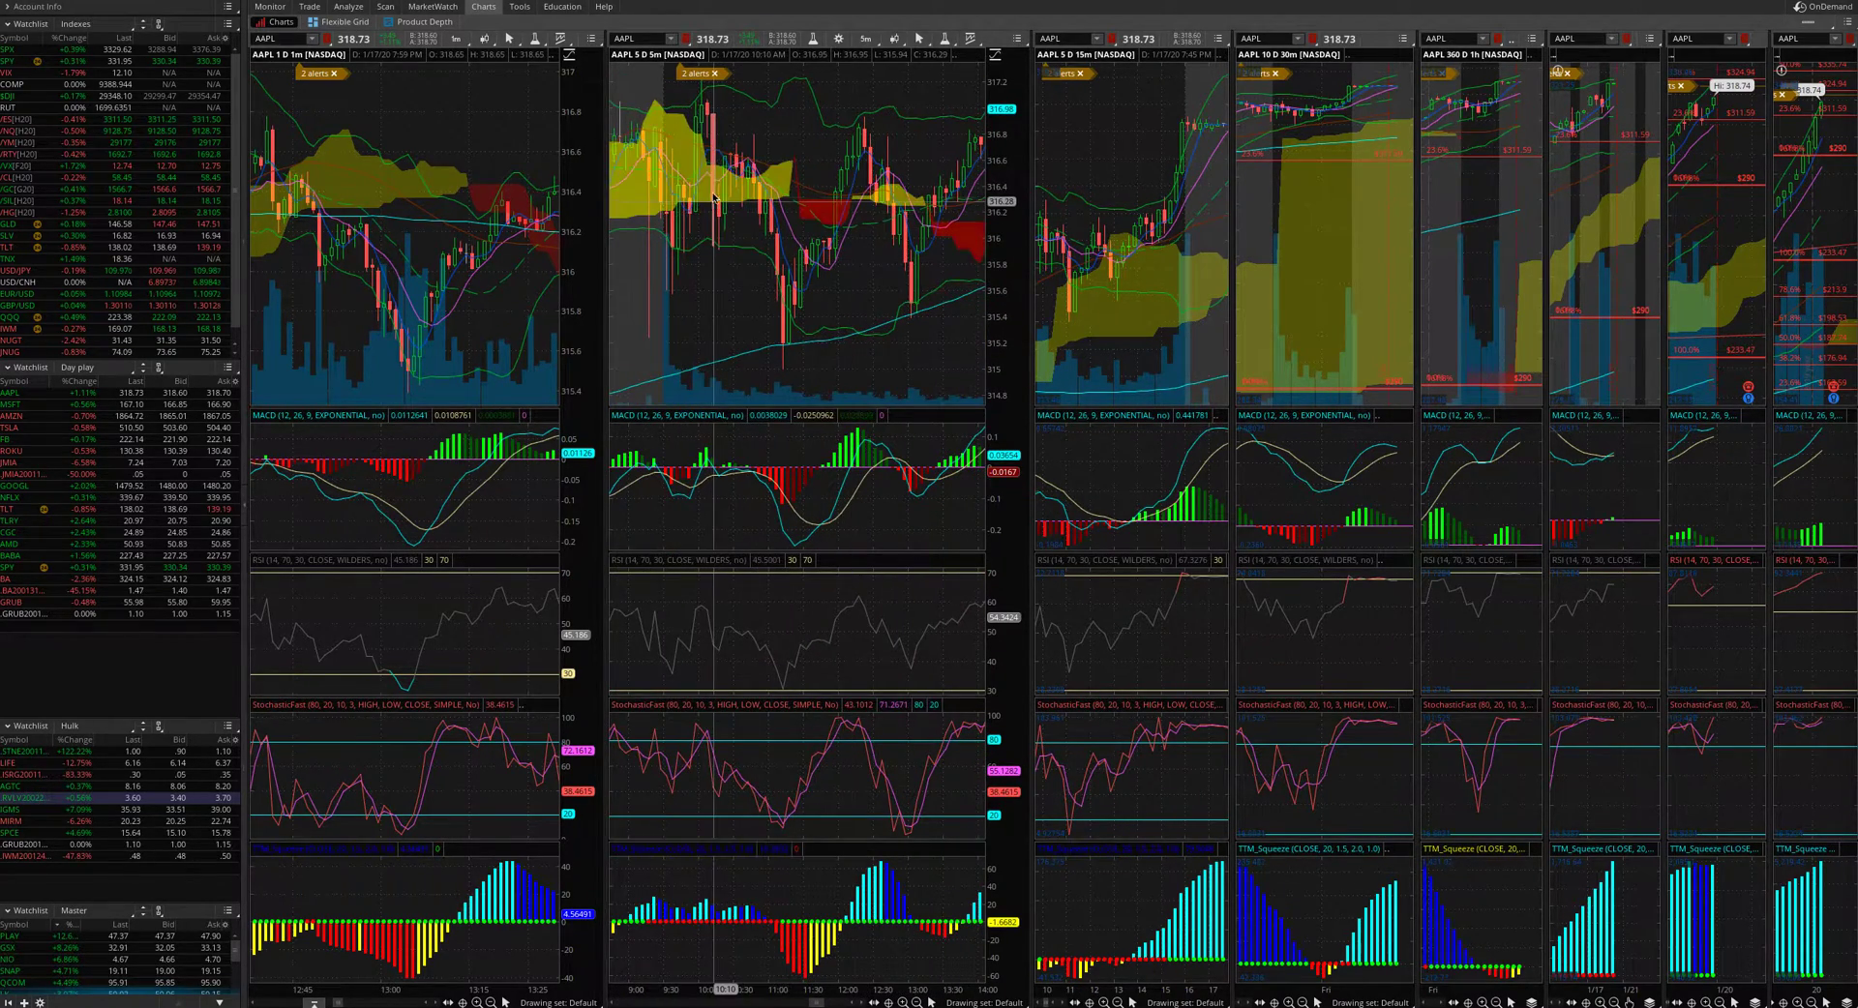
pyautogui.scroll(-8, 872, 241)
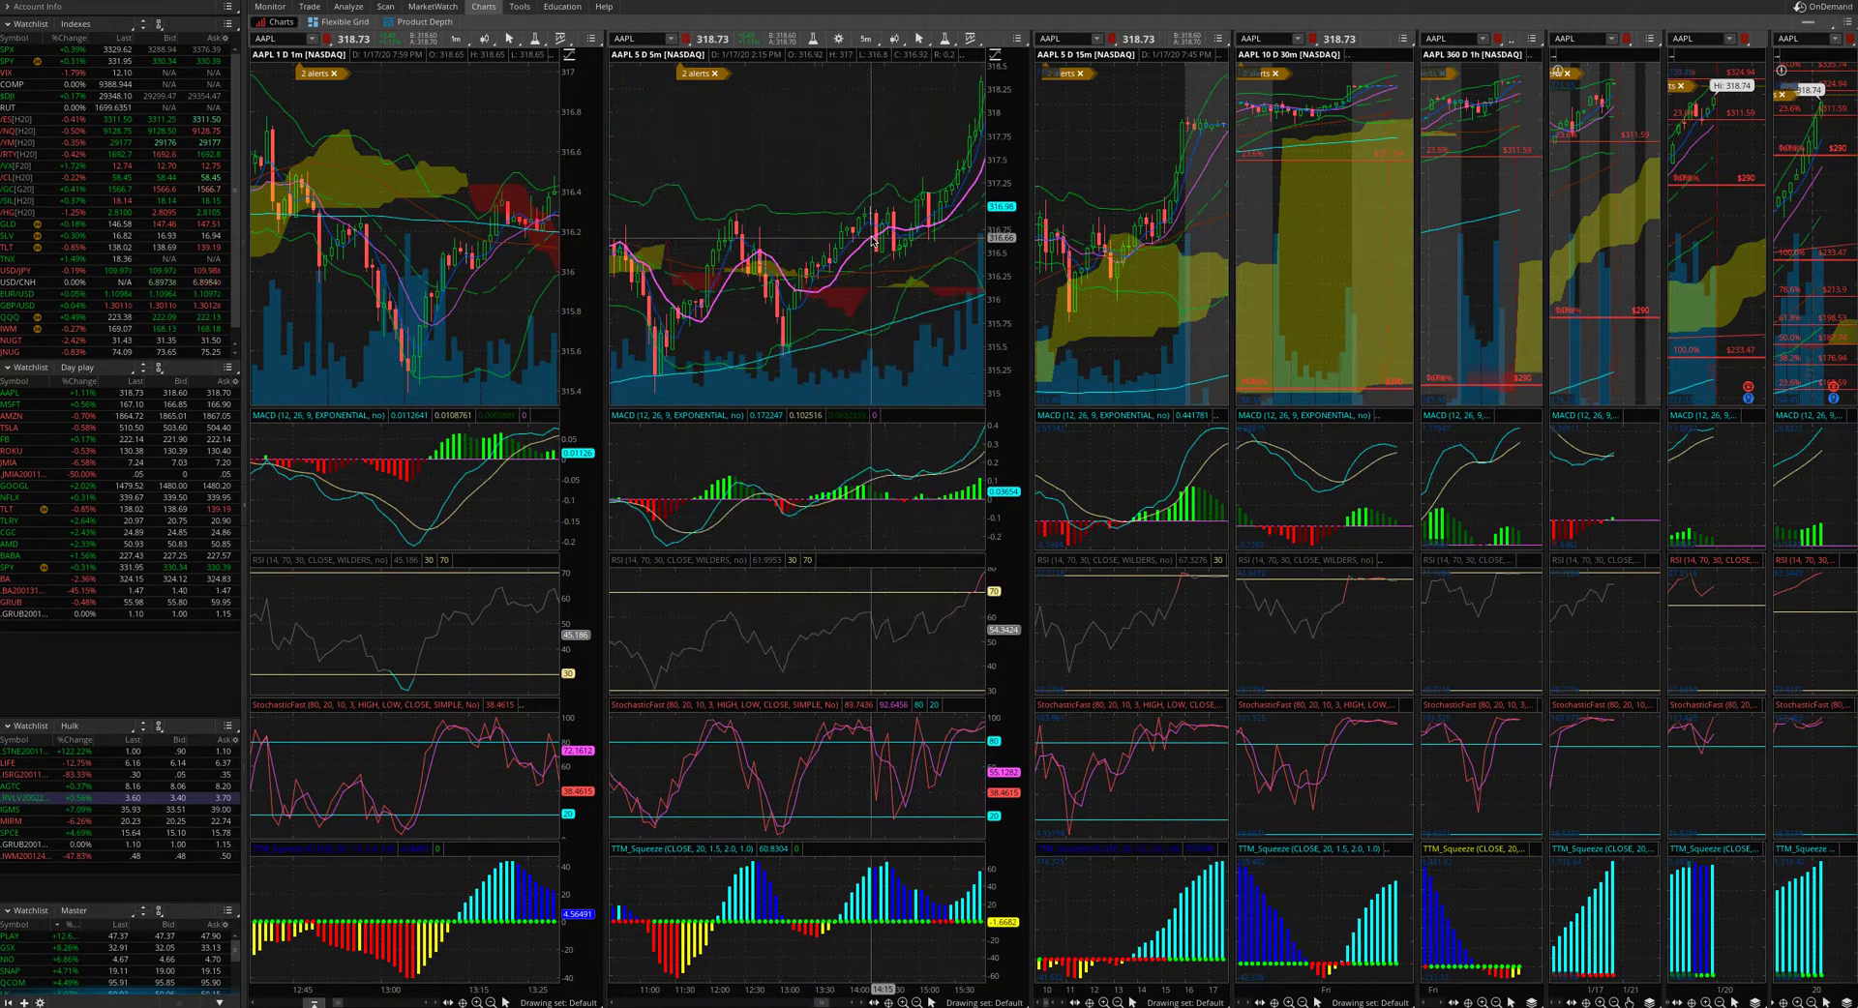
pyautogui.scroll(2, 832, 290)
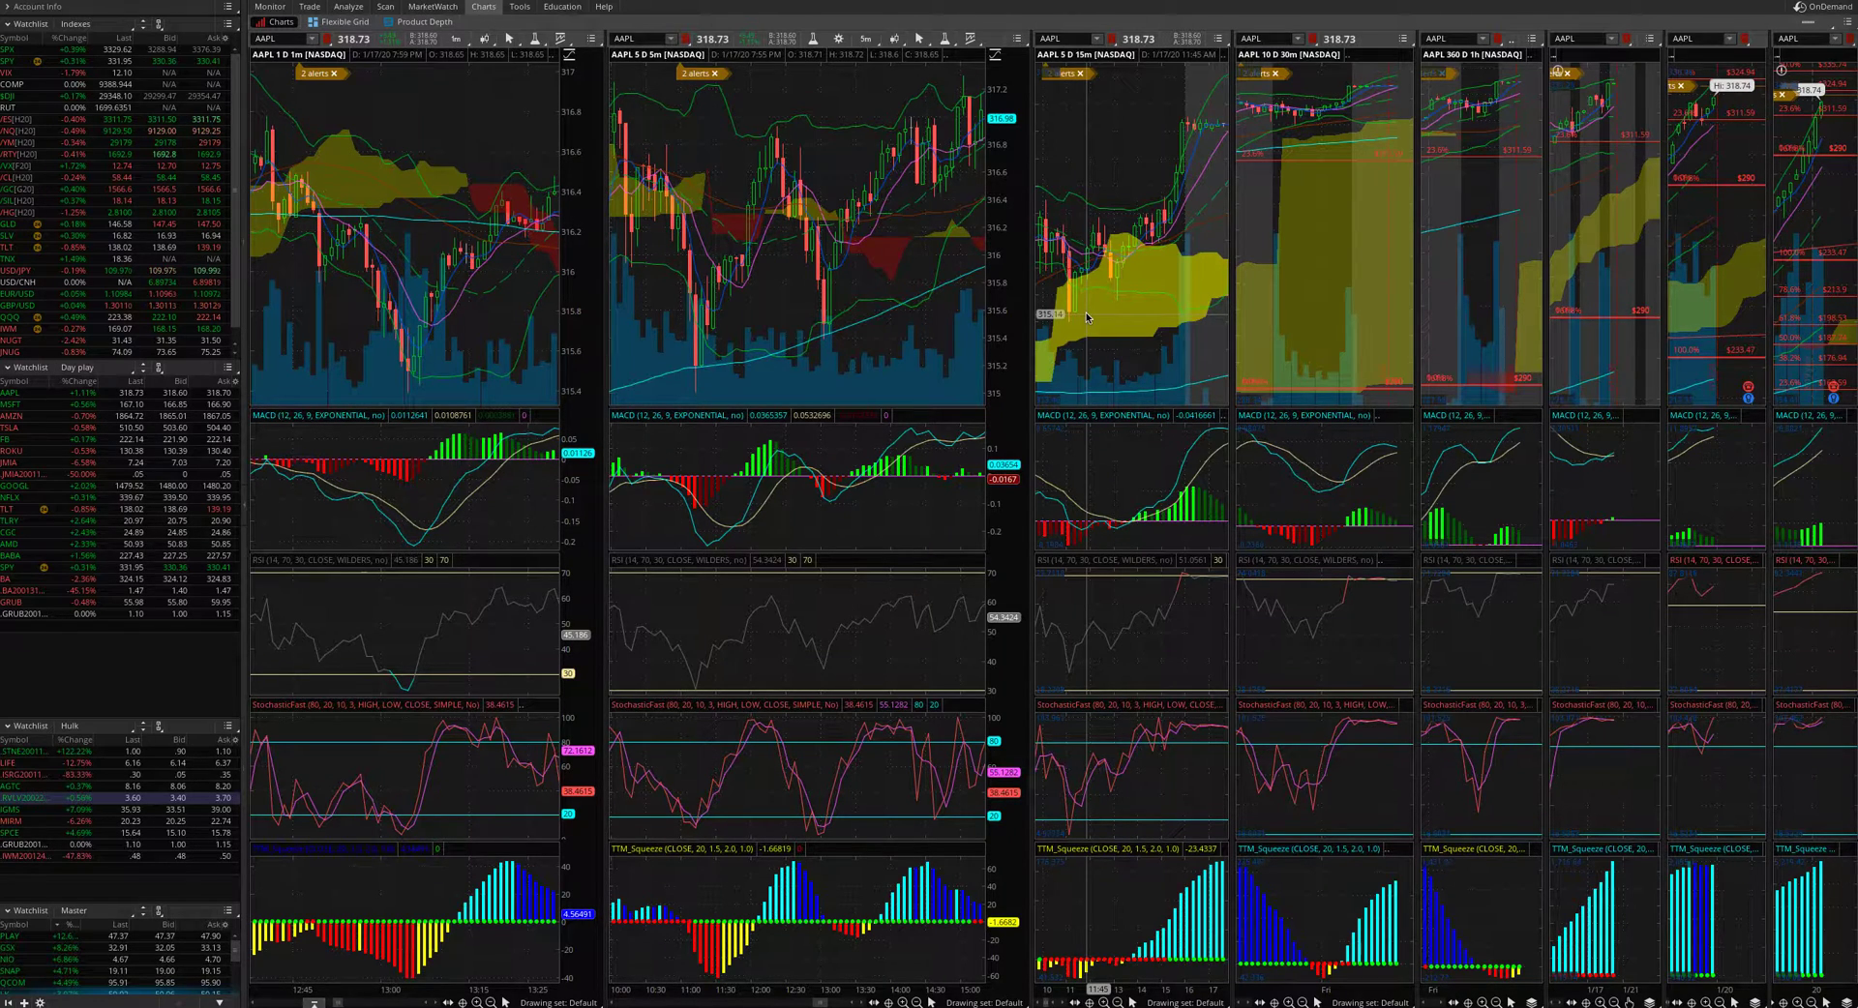
pyautogui.scroll(5, 1063, 302)
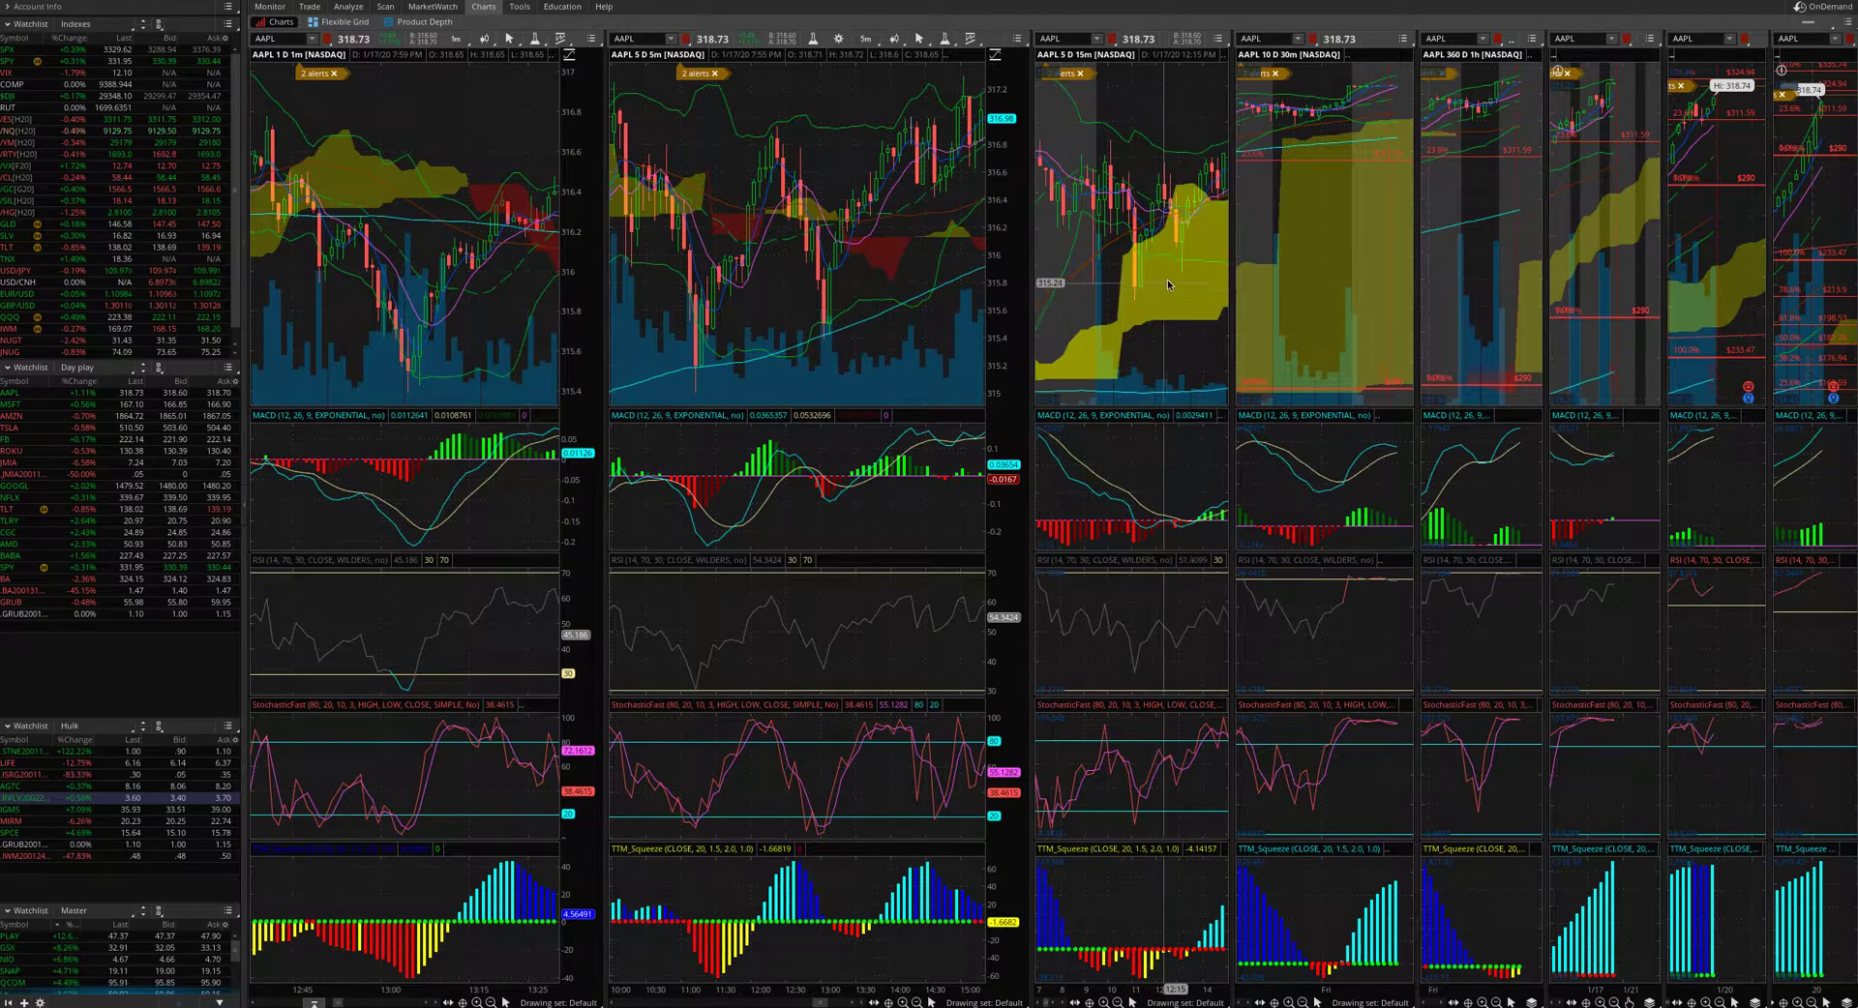
pyautogui.scroll(-3, 1129, 240)
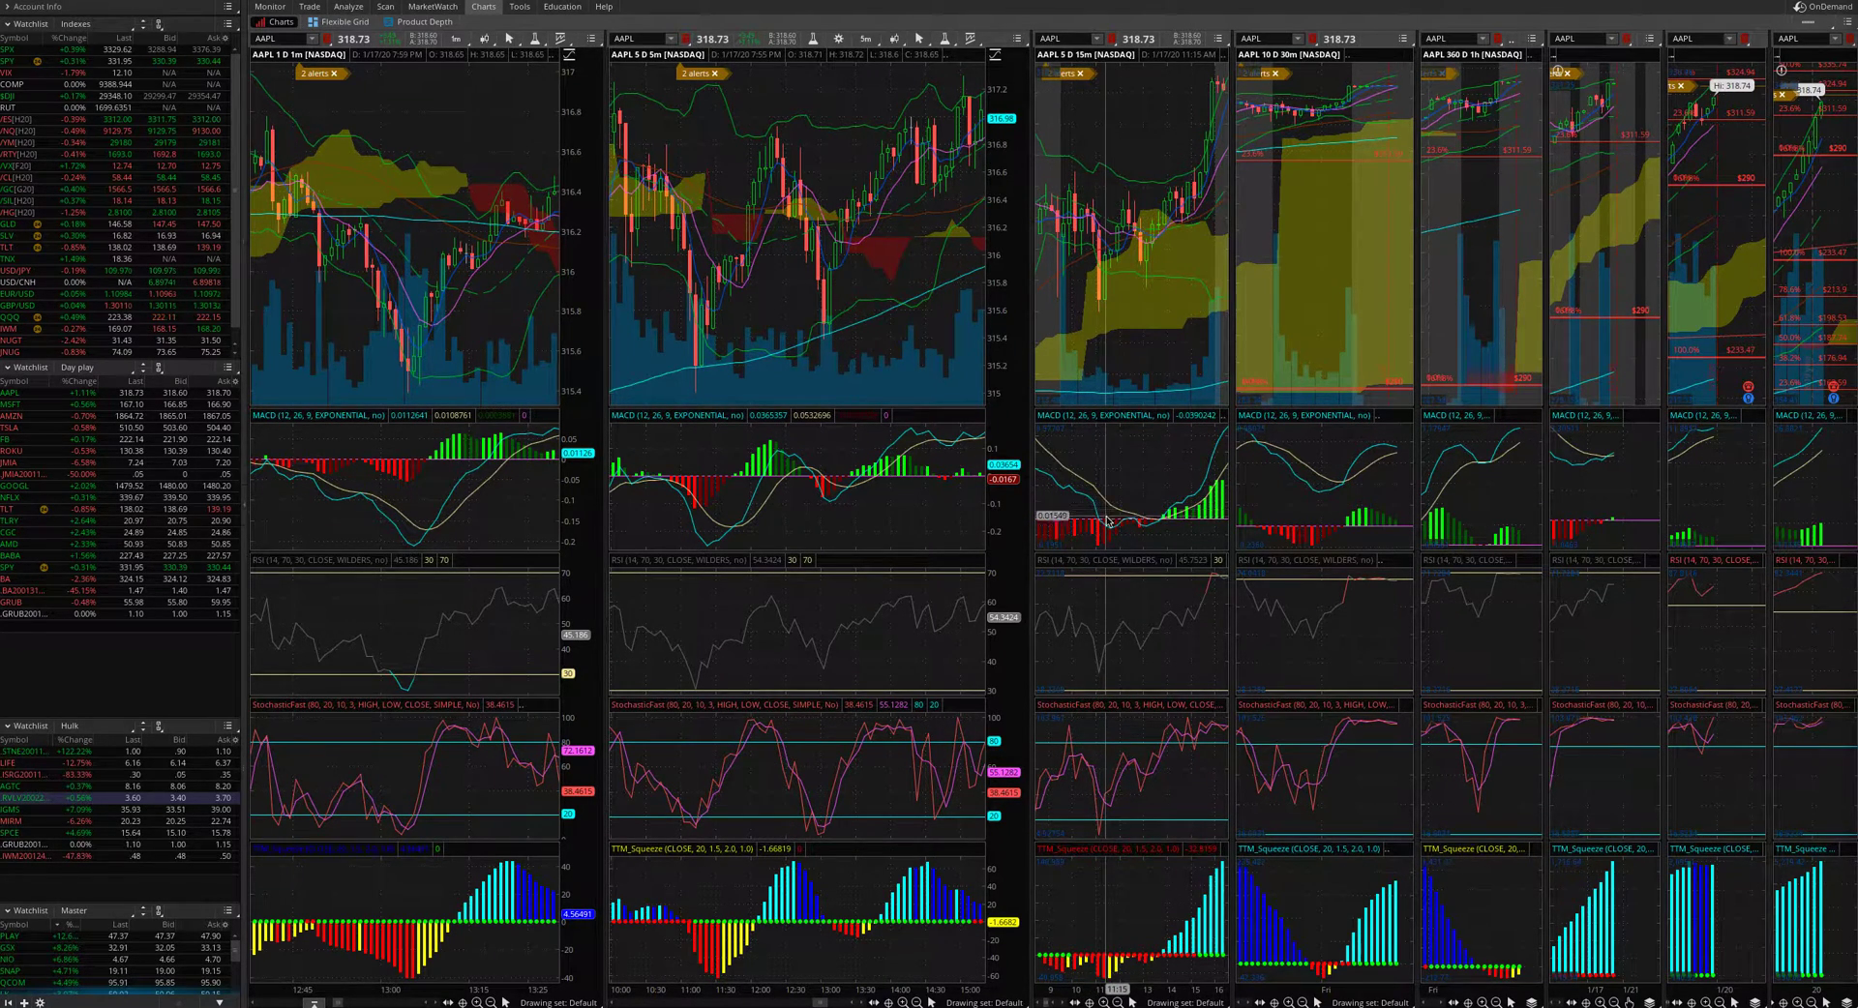
pyautogui.scroll(-3, 1140, 527)
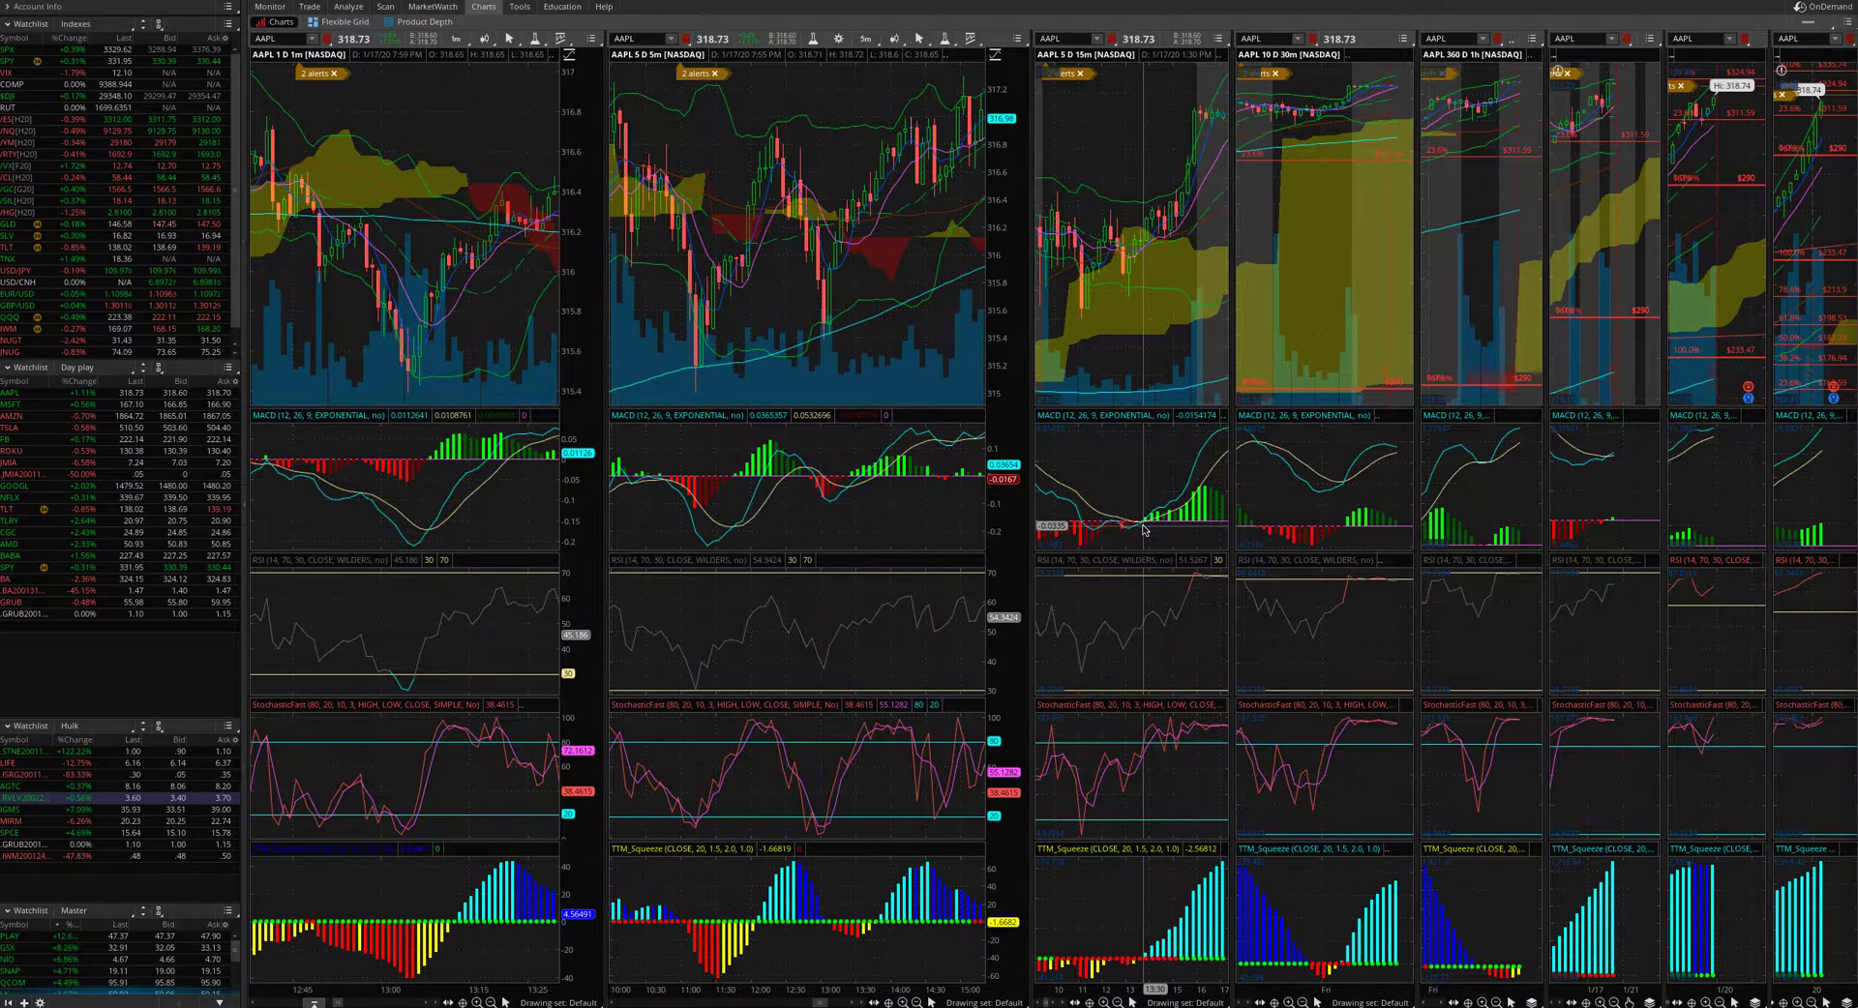
pyautogui.scroll(-5, 950, 295)
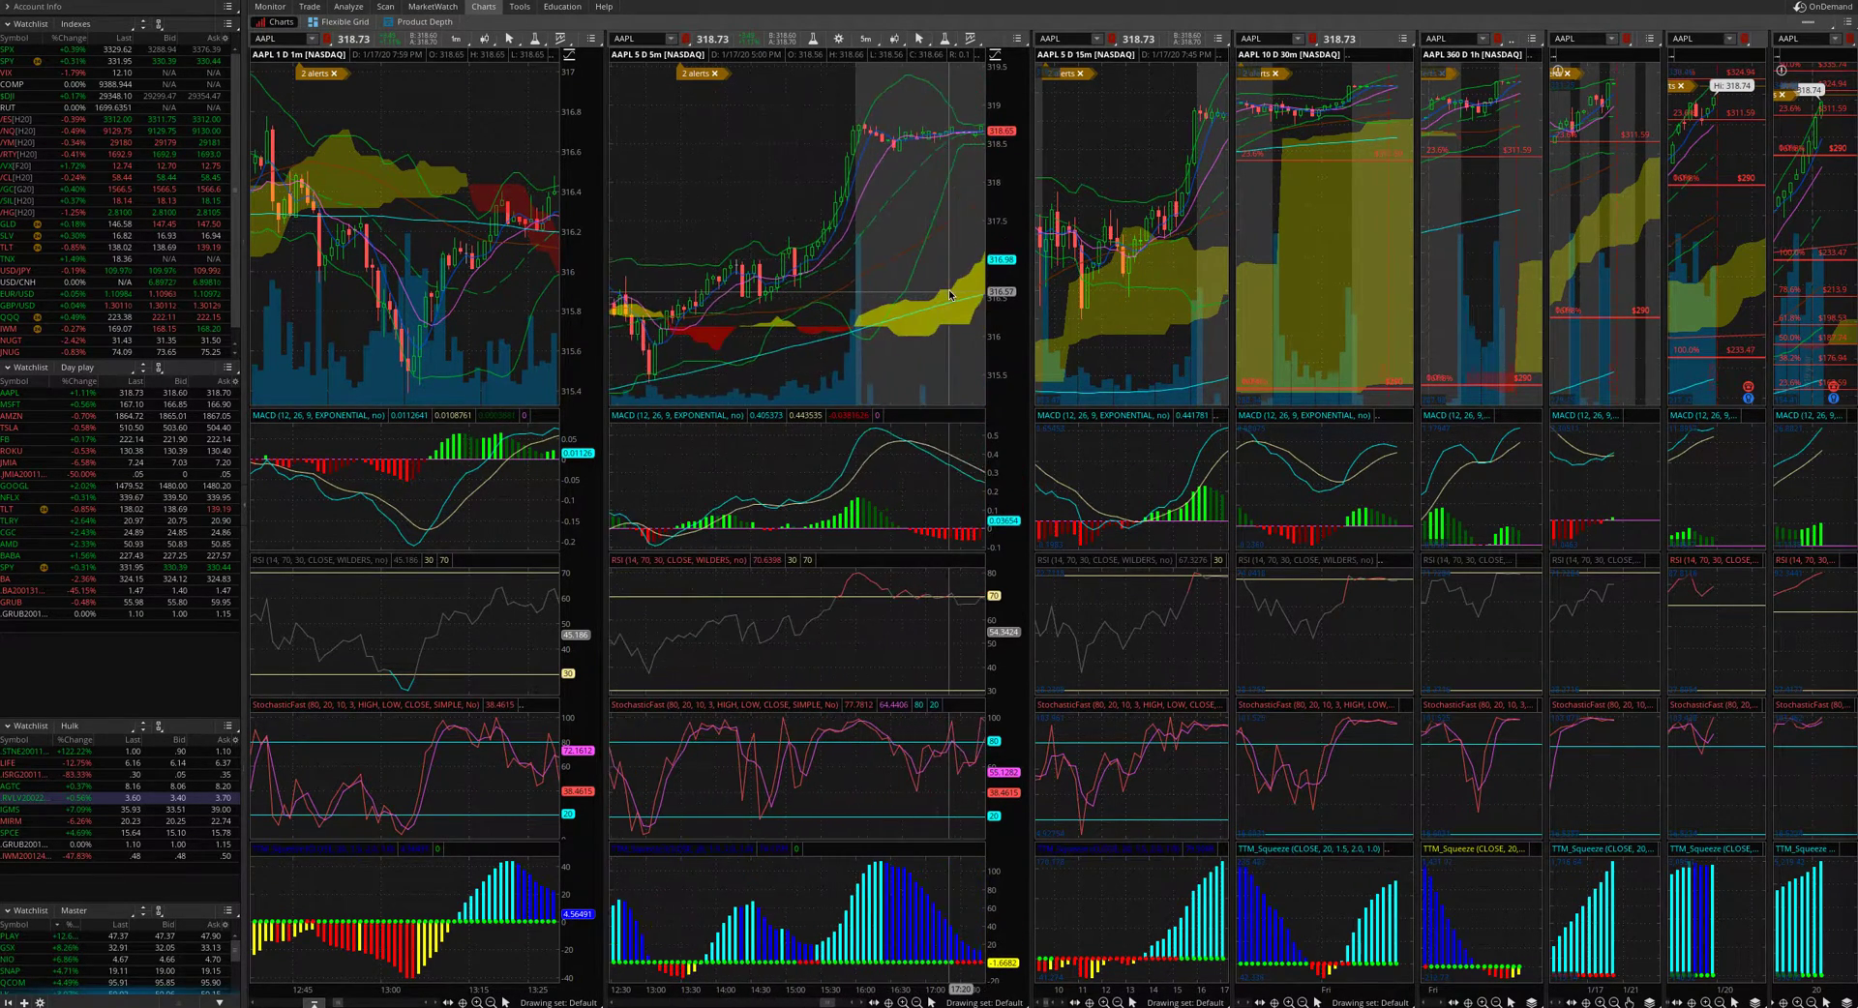
pyautogui.scroll(5, 949, 295)
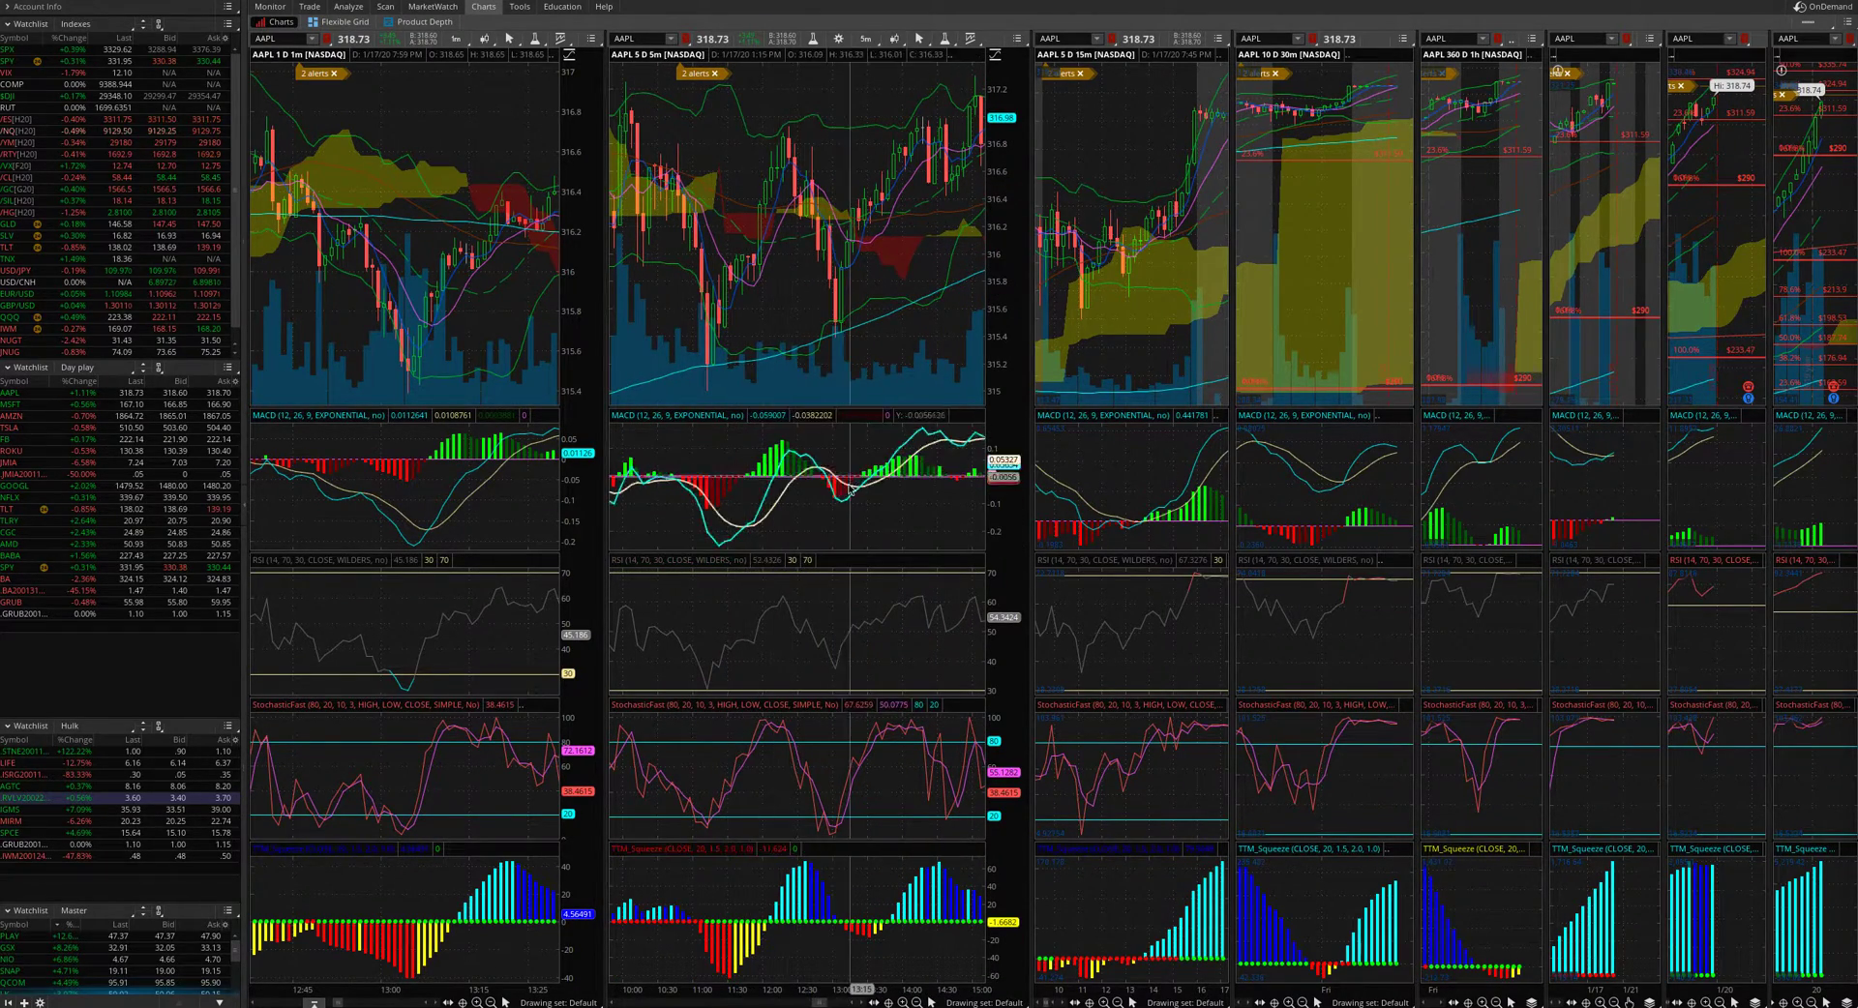
pyautogui.scroll(-3, 849, 495)
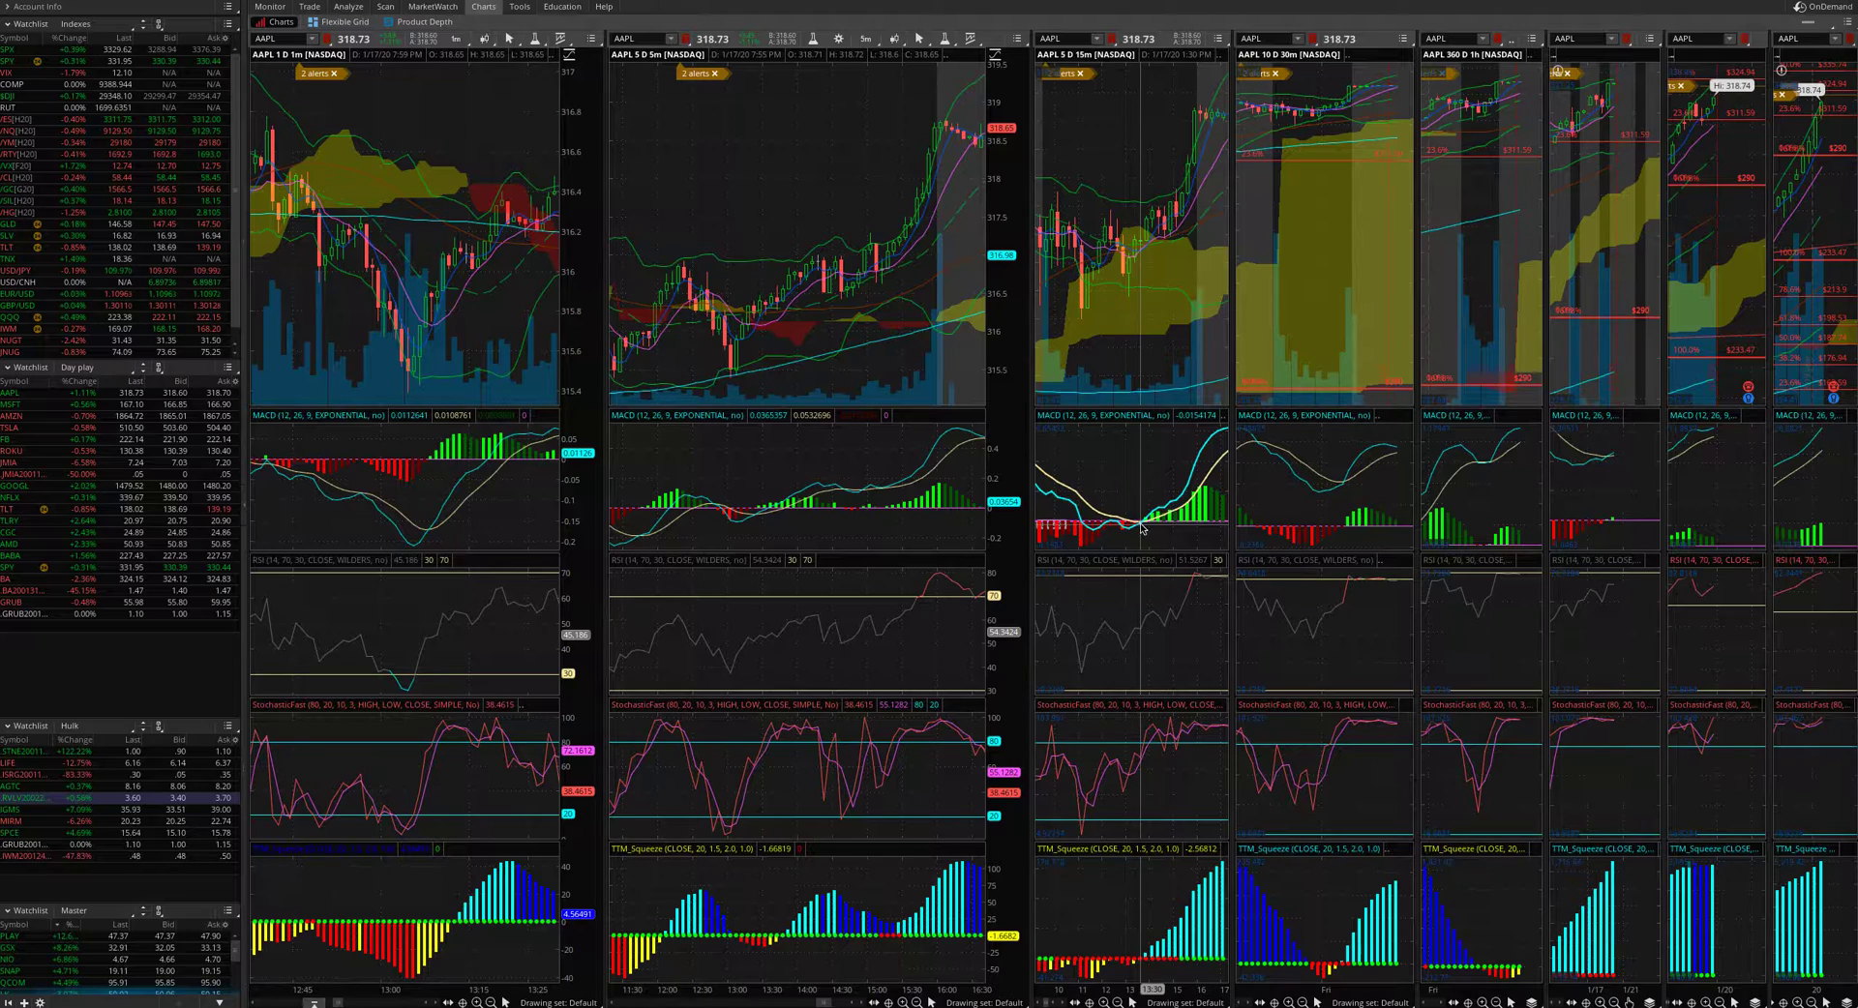
pyautogui.scroll(3, 702, 502)
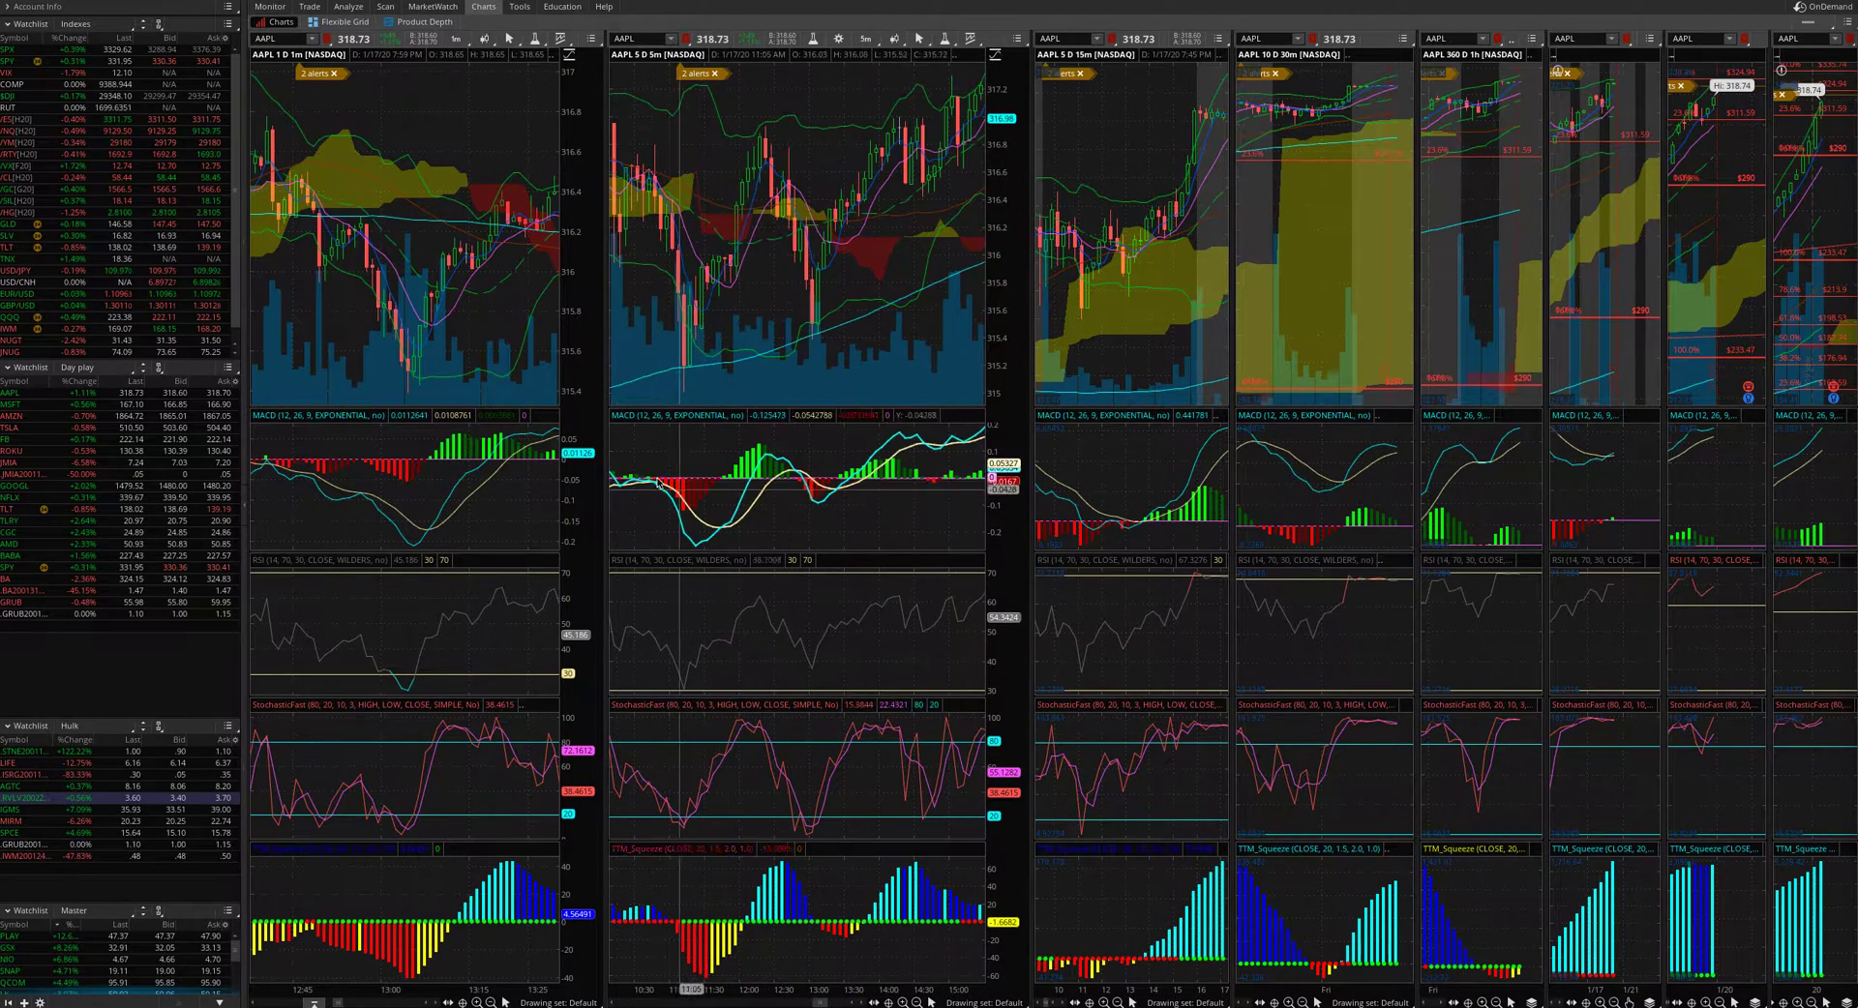
pyautogui.scroll(2, 653, 481)
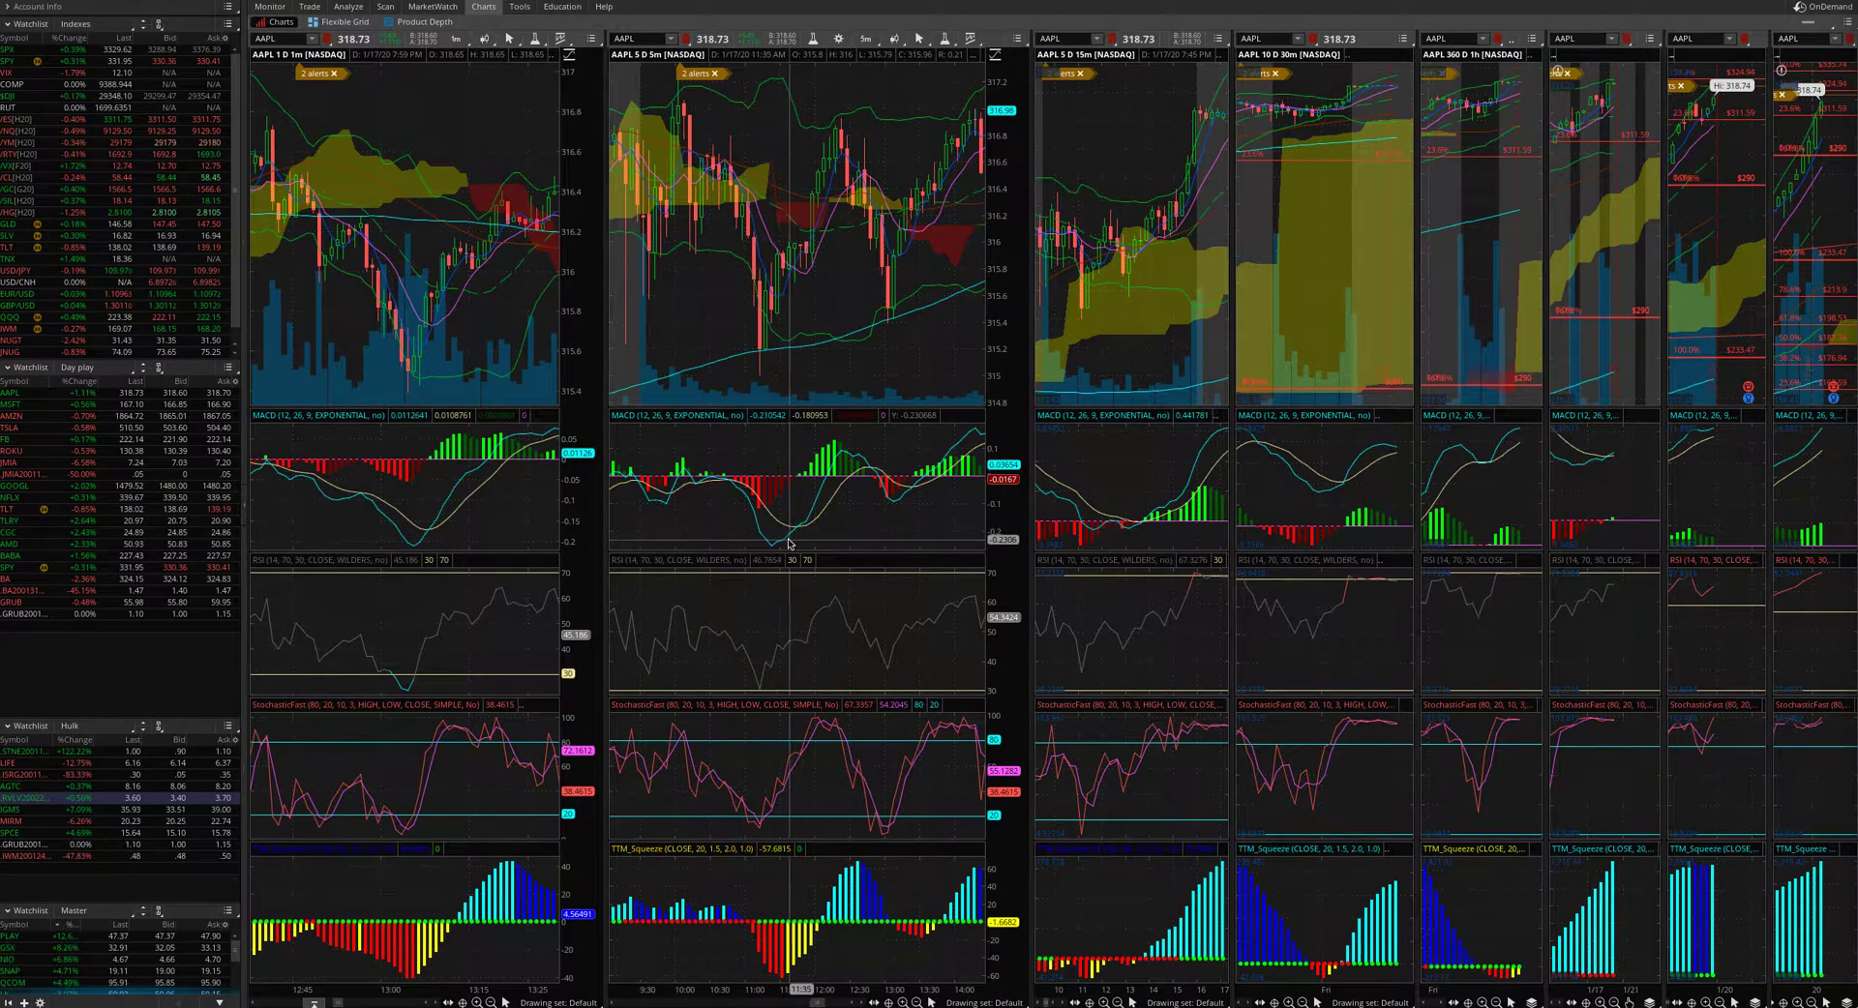
pyautogui.scroll(-6, 797, 540)
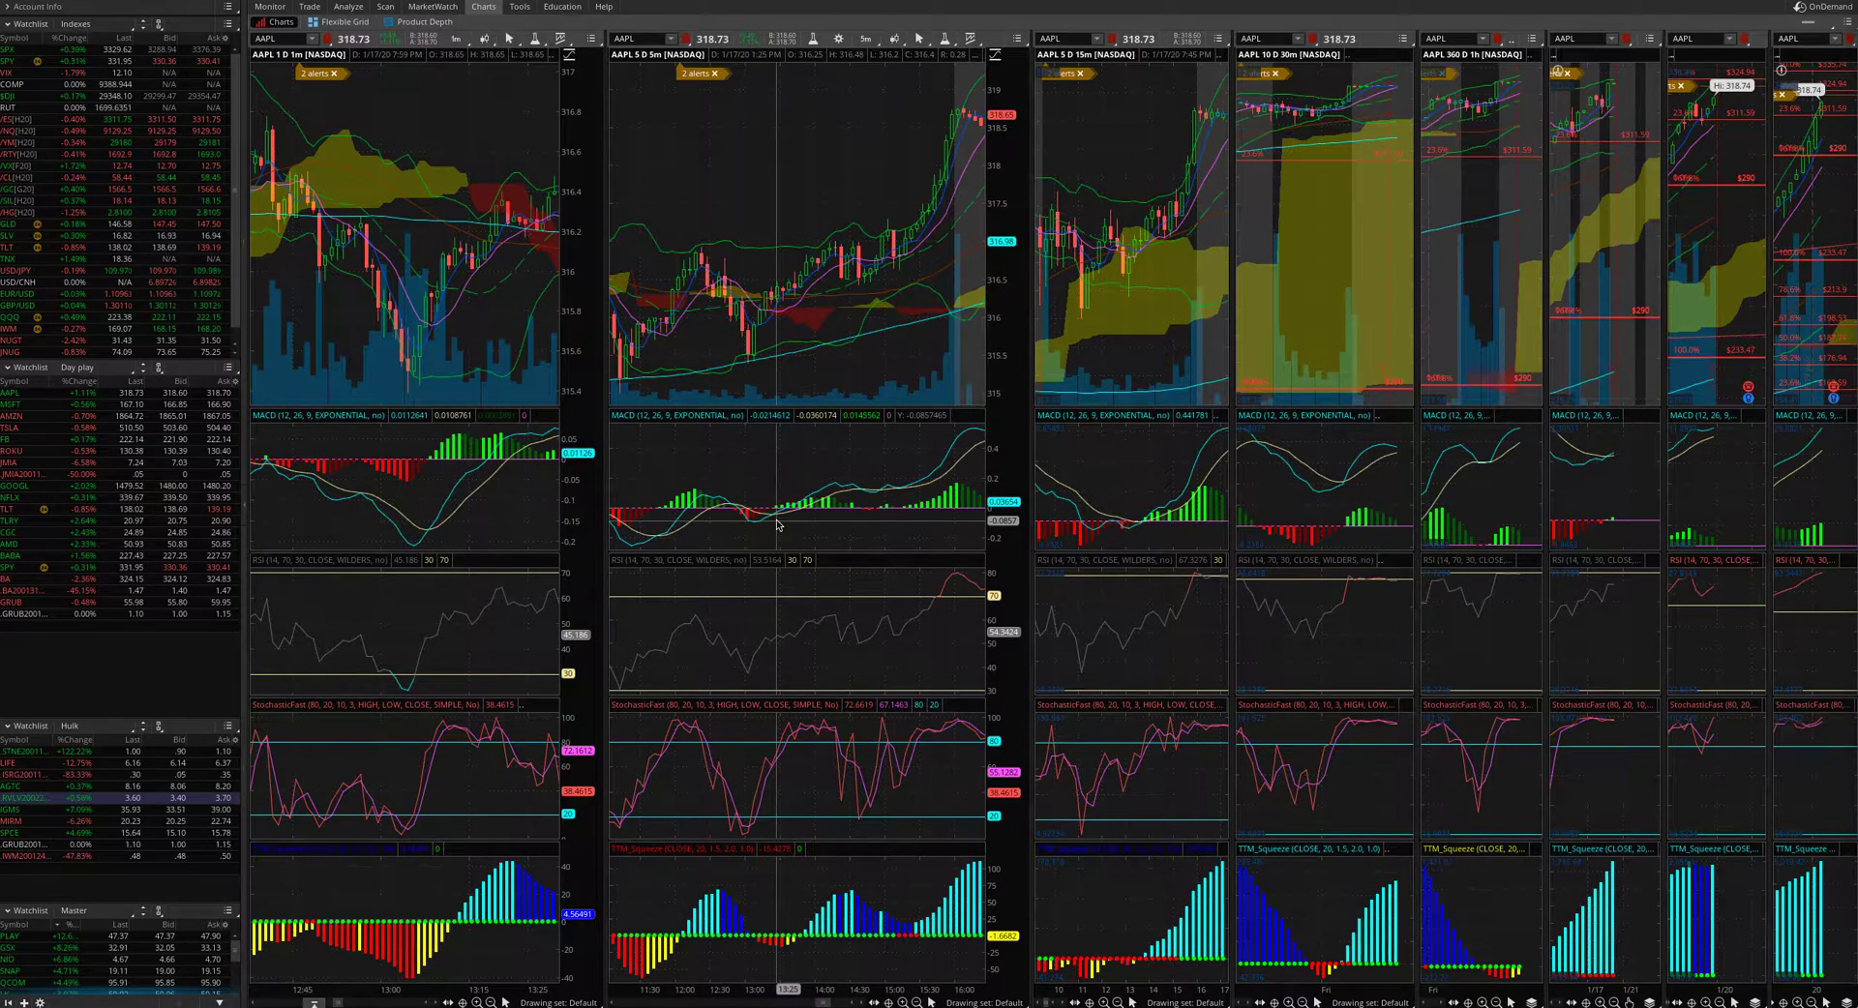
pyautogui.scroll(-2, 438, 384)
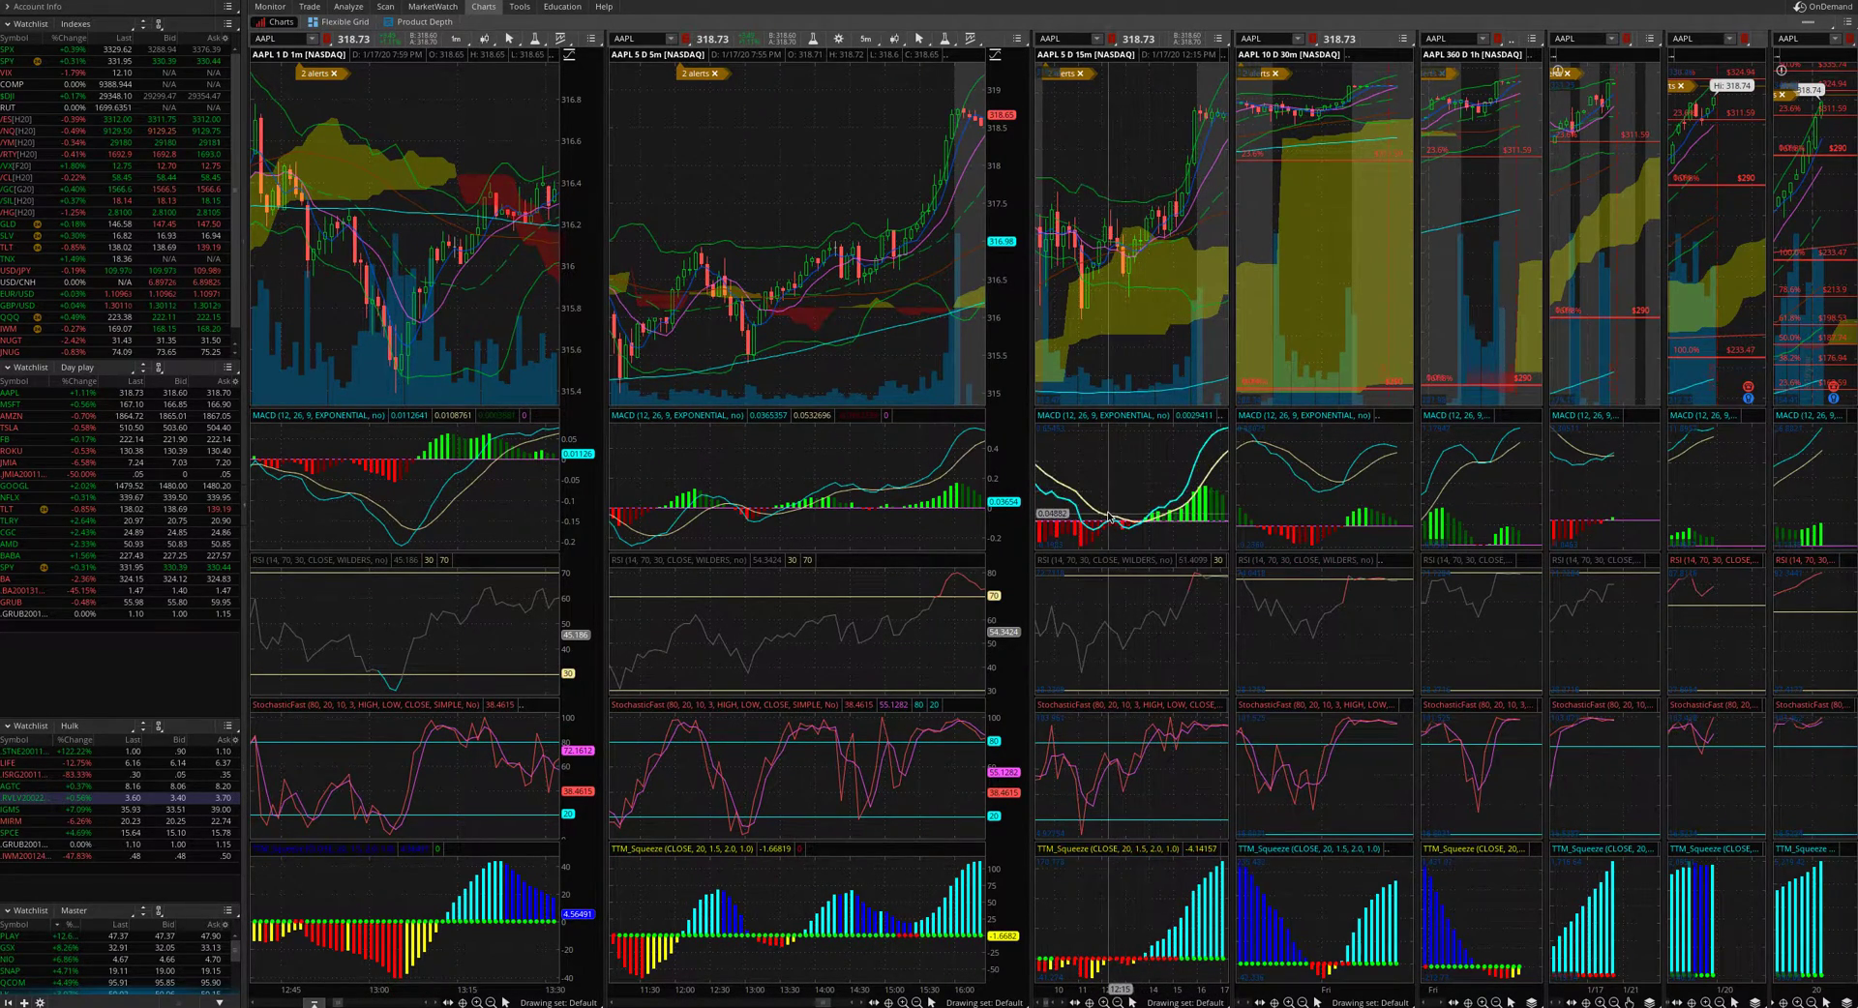
pyautogui.scroll(5, 1123, 484)
pyautogui.scroll(-2, 1134, 513)
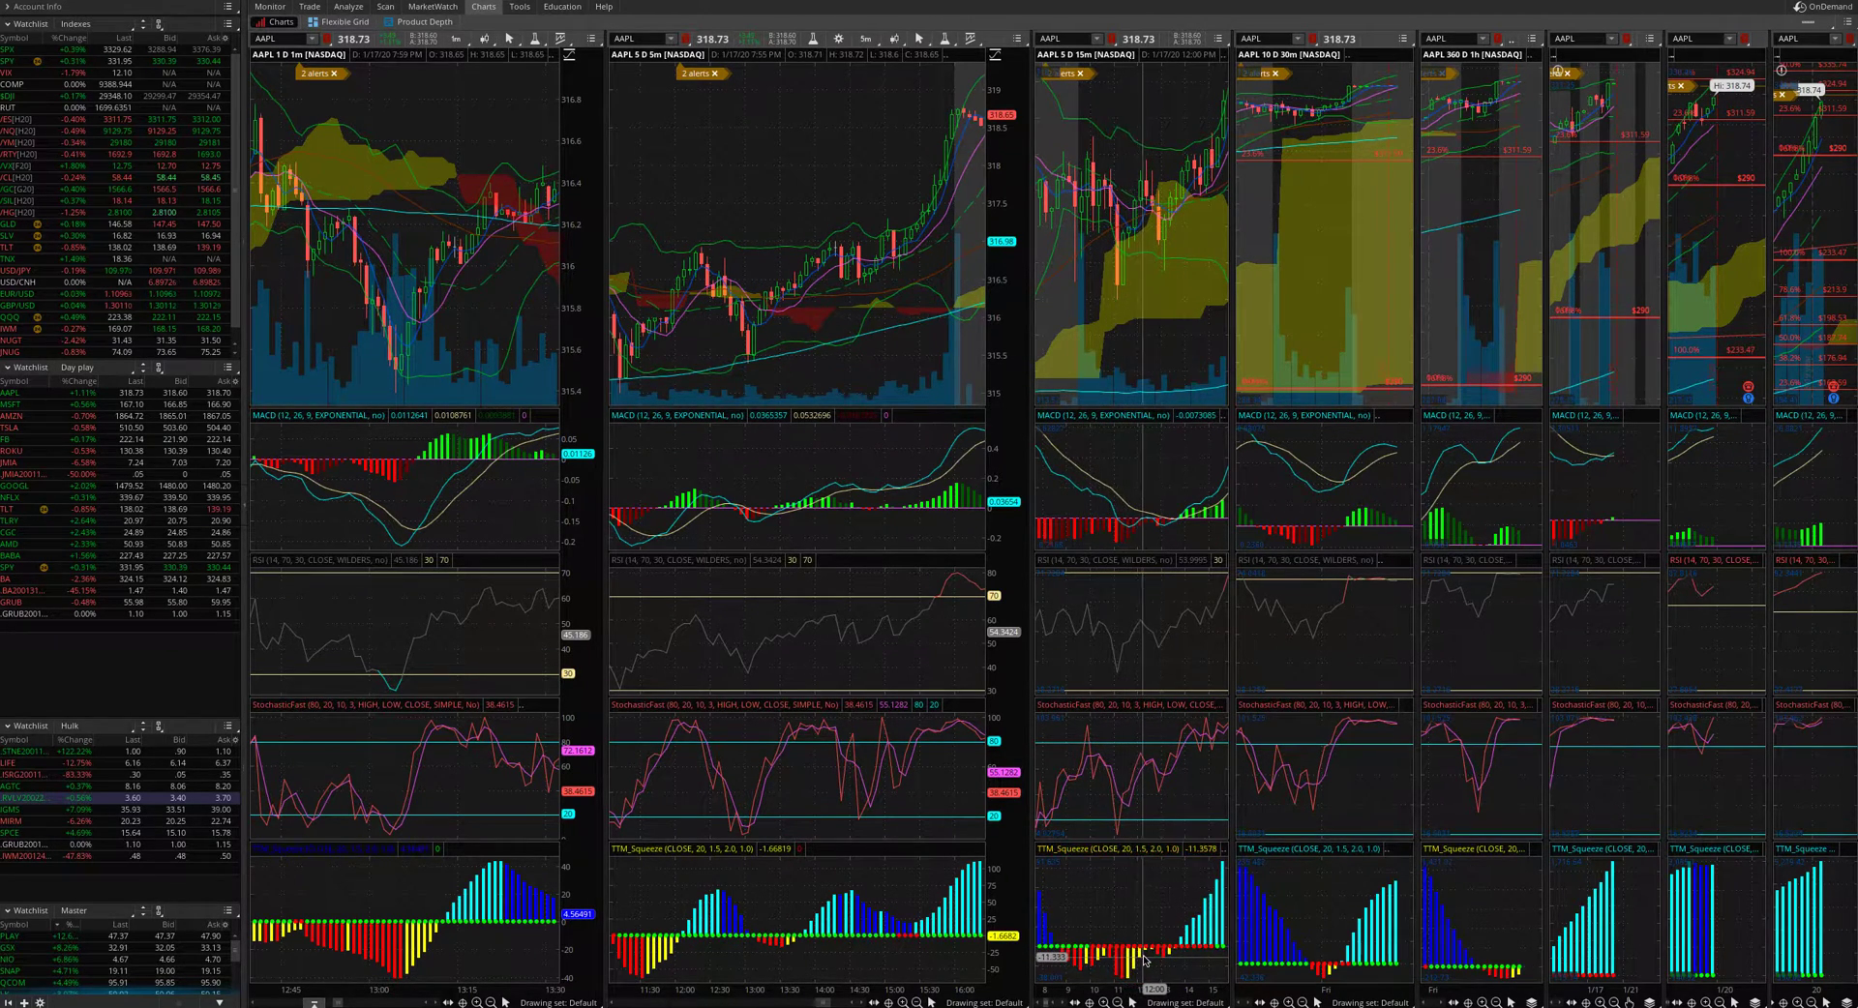
pyautogui.scroll(-2, 1137, 961)
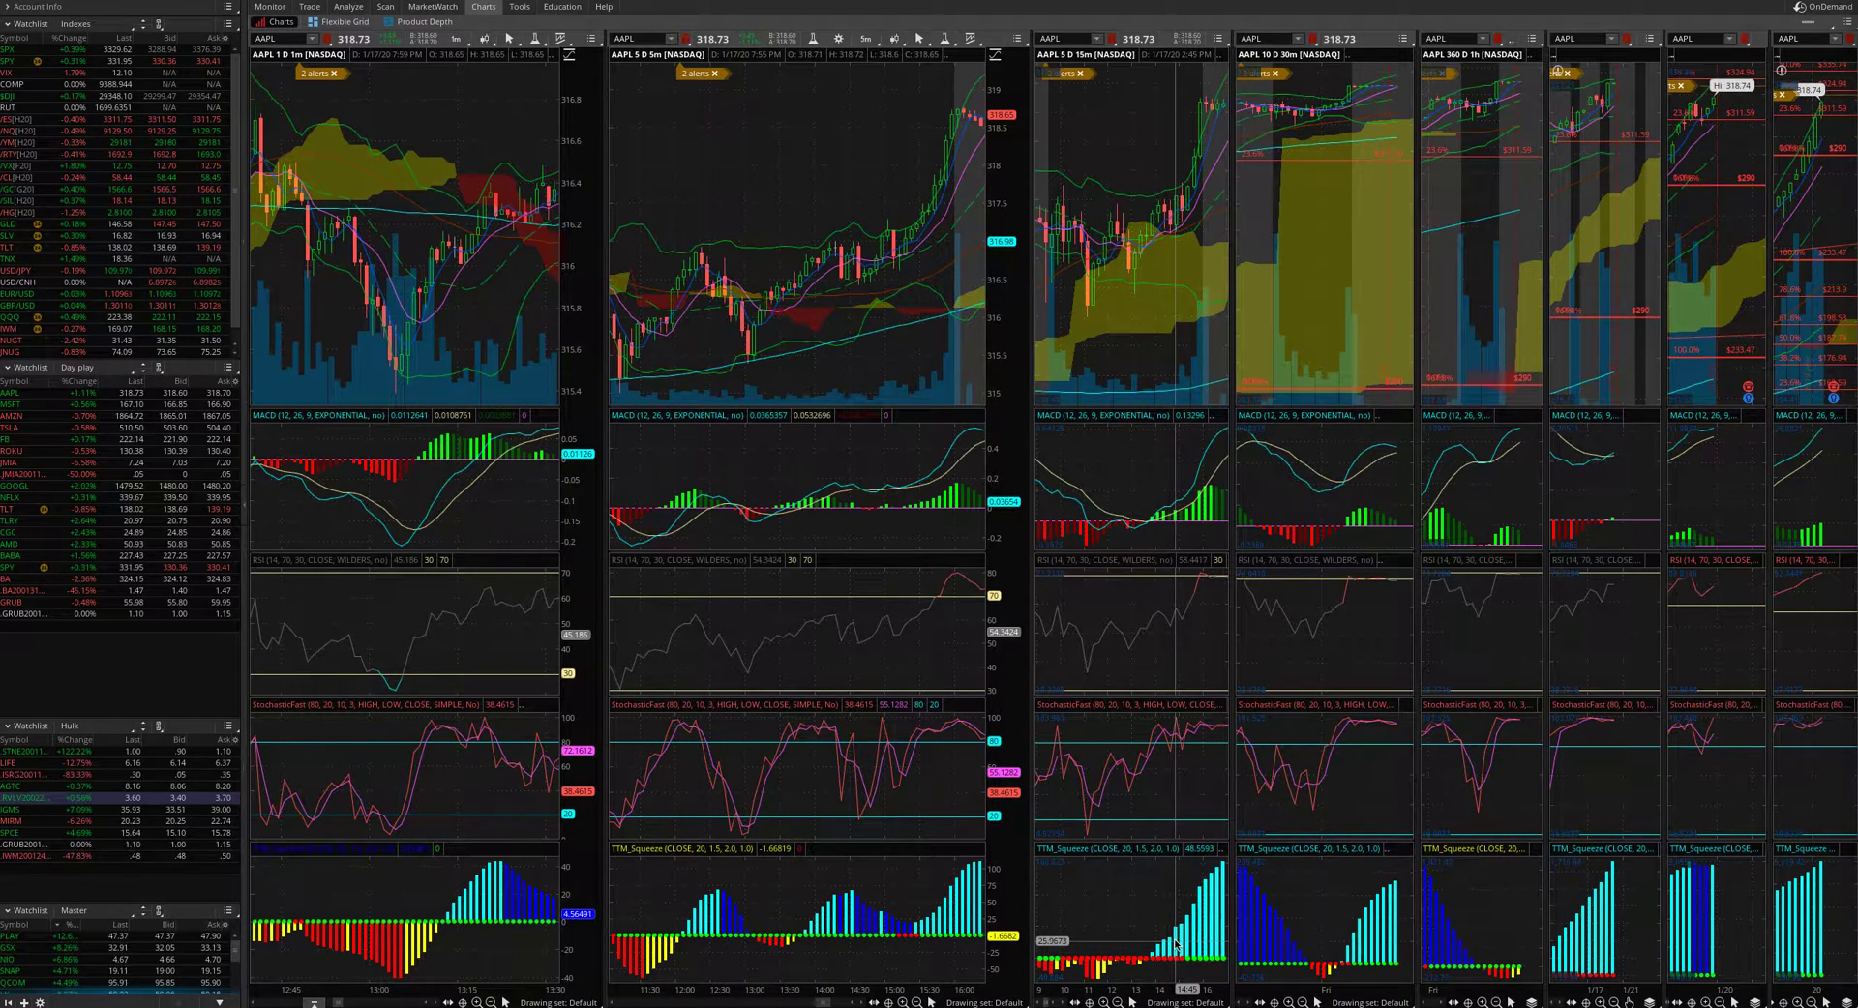
pyautogui.scroll(-2, 1177, 946)
pyautogui.scroll(-2, 1171, 943)
pyautogui.scroll(-2, 1166, 941)
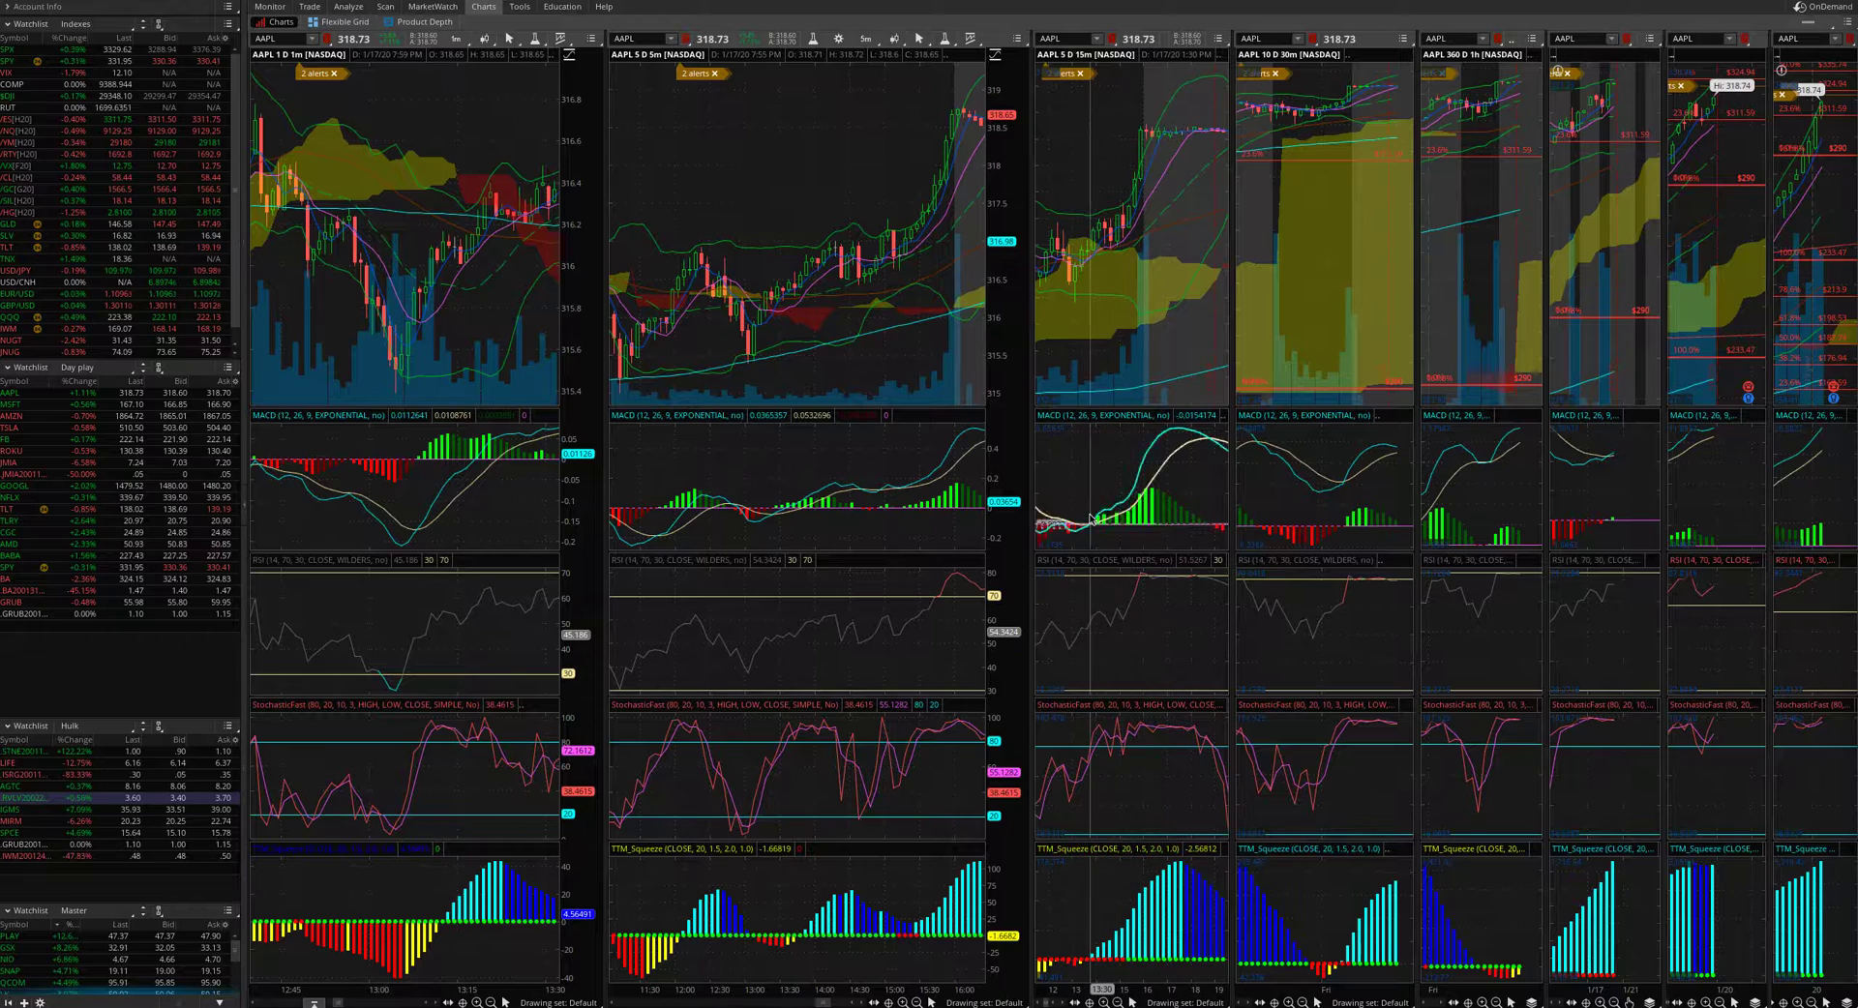
pyautogui.scroll(2, 1096, 446)
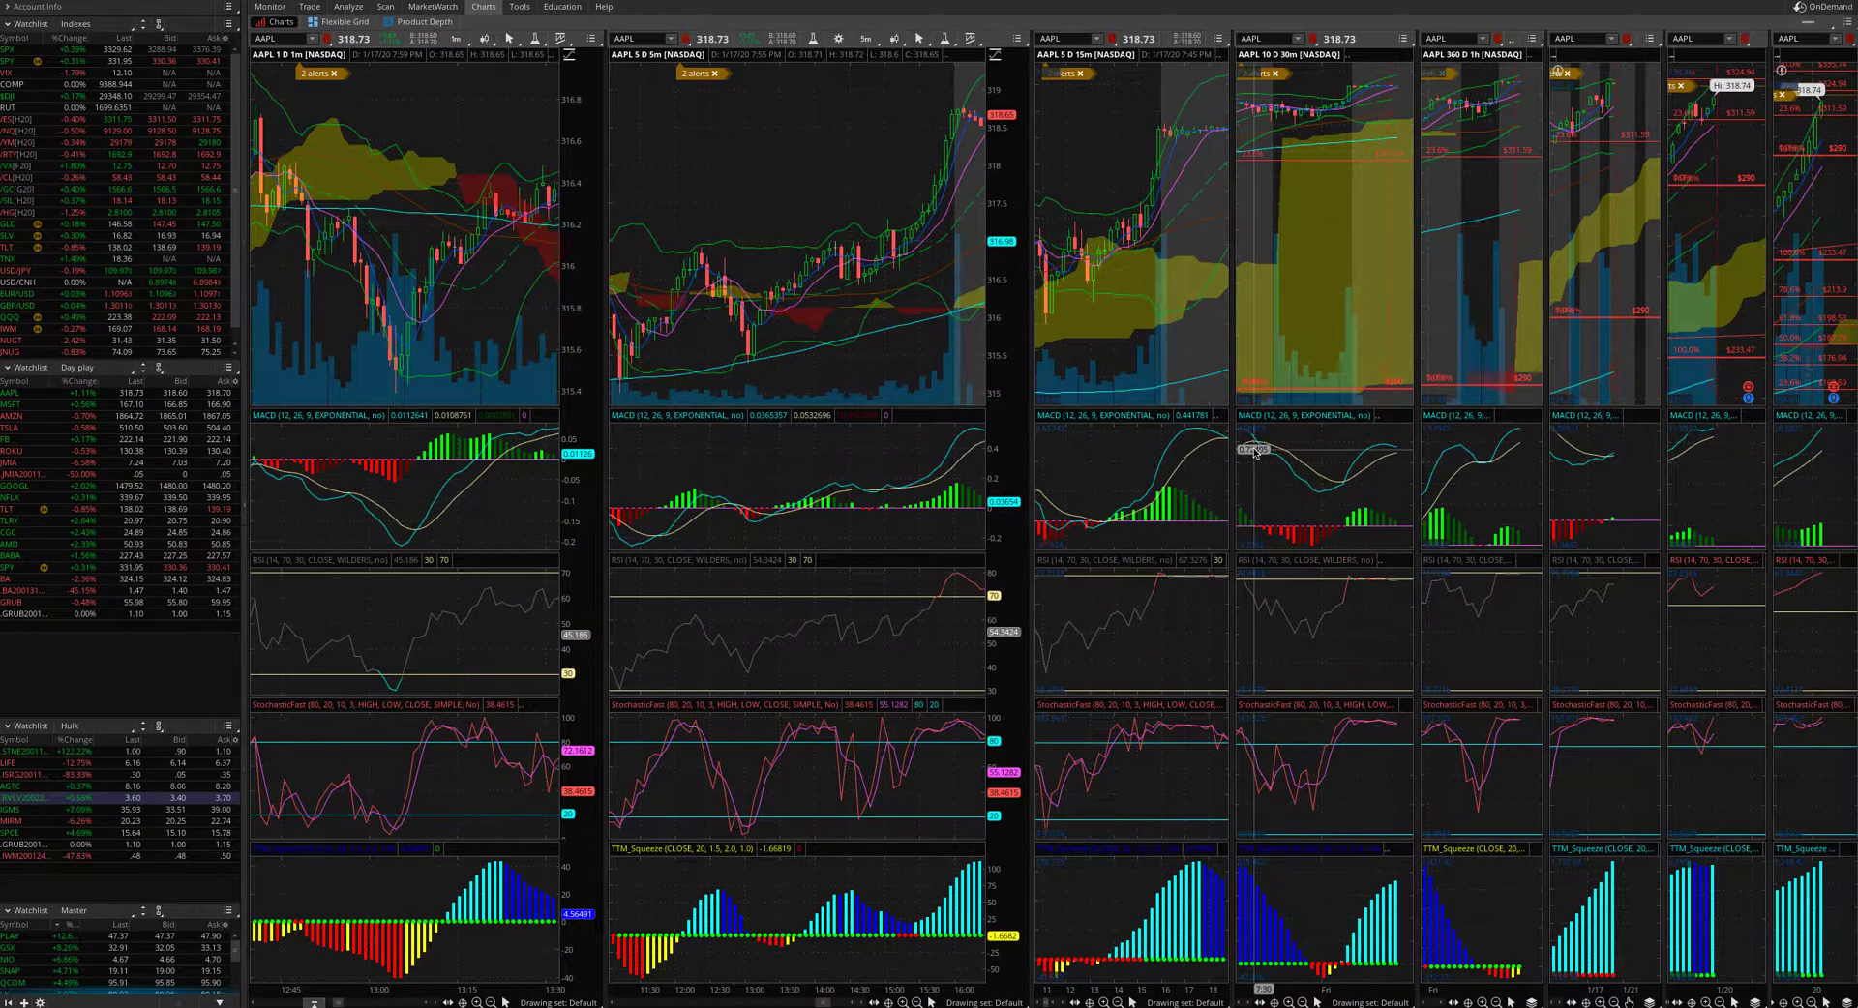
pyautogui.scroll(-2, 1194, 473)
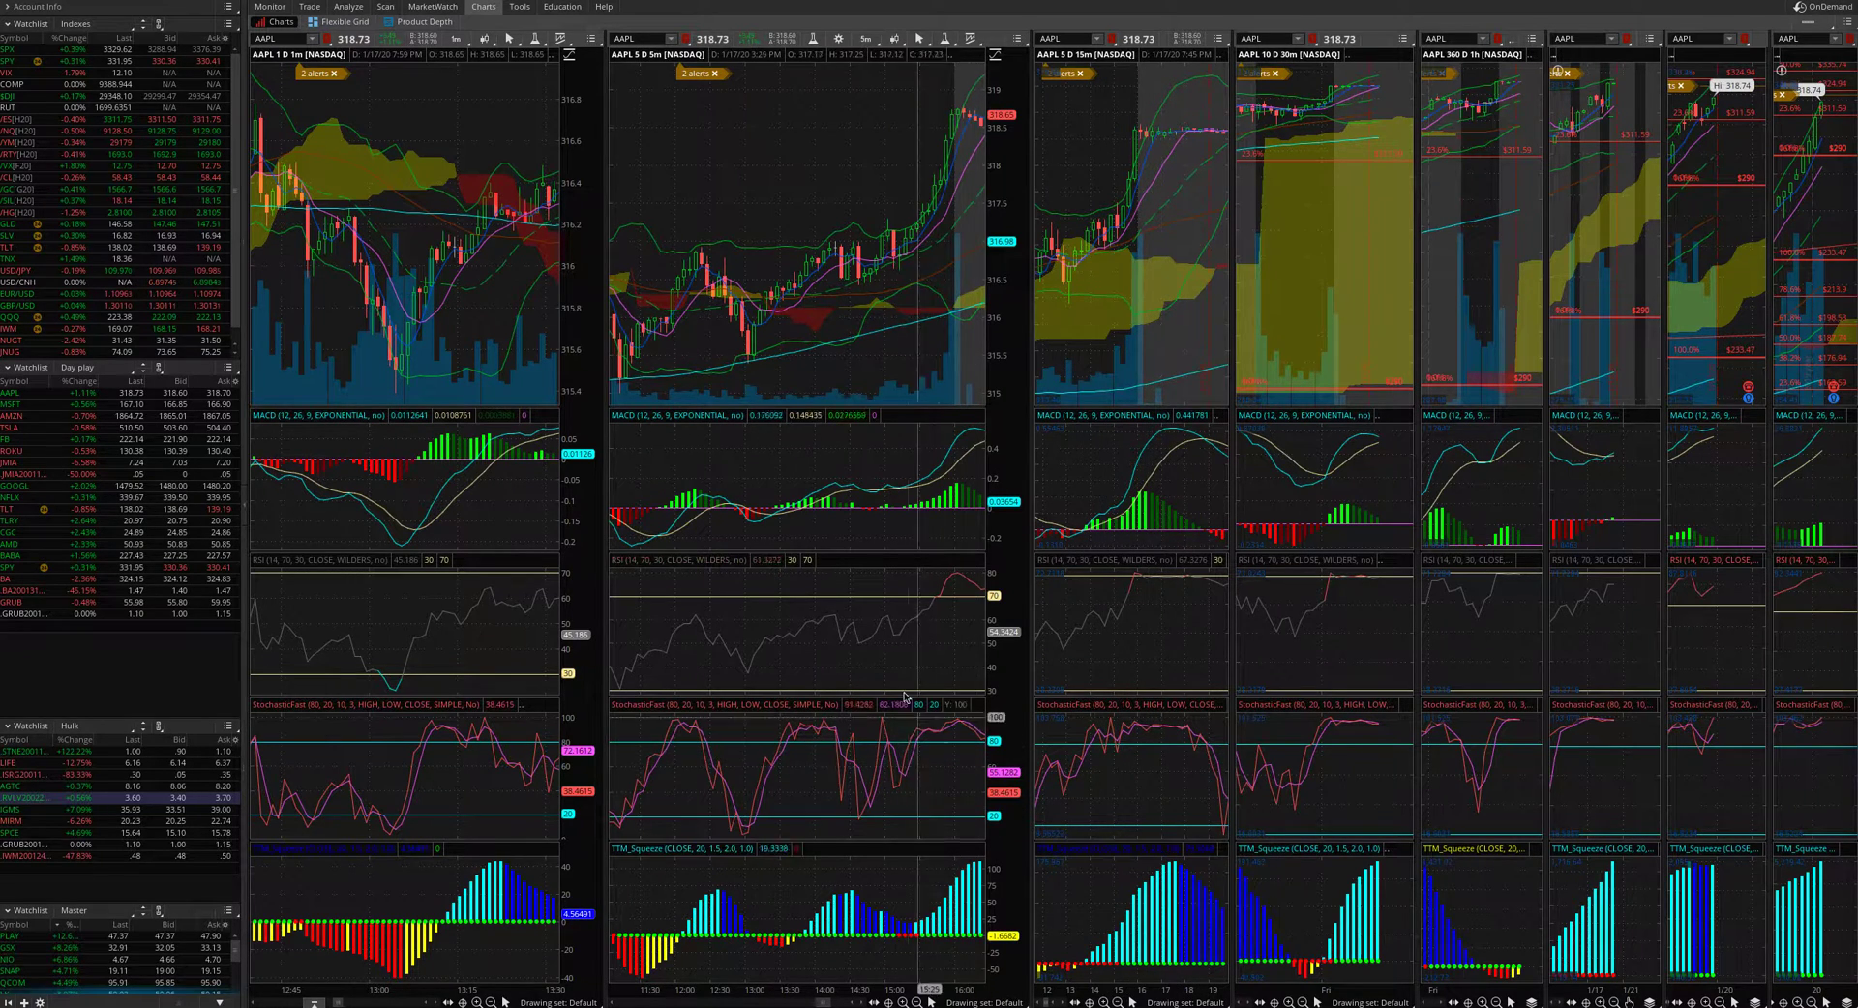
pyautogui.scroll(-3, 902, 691)
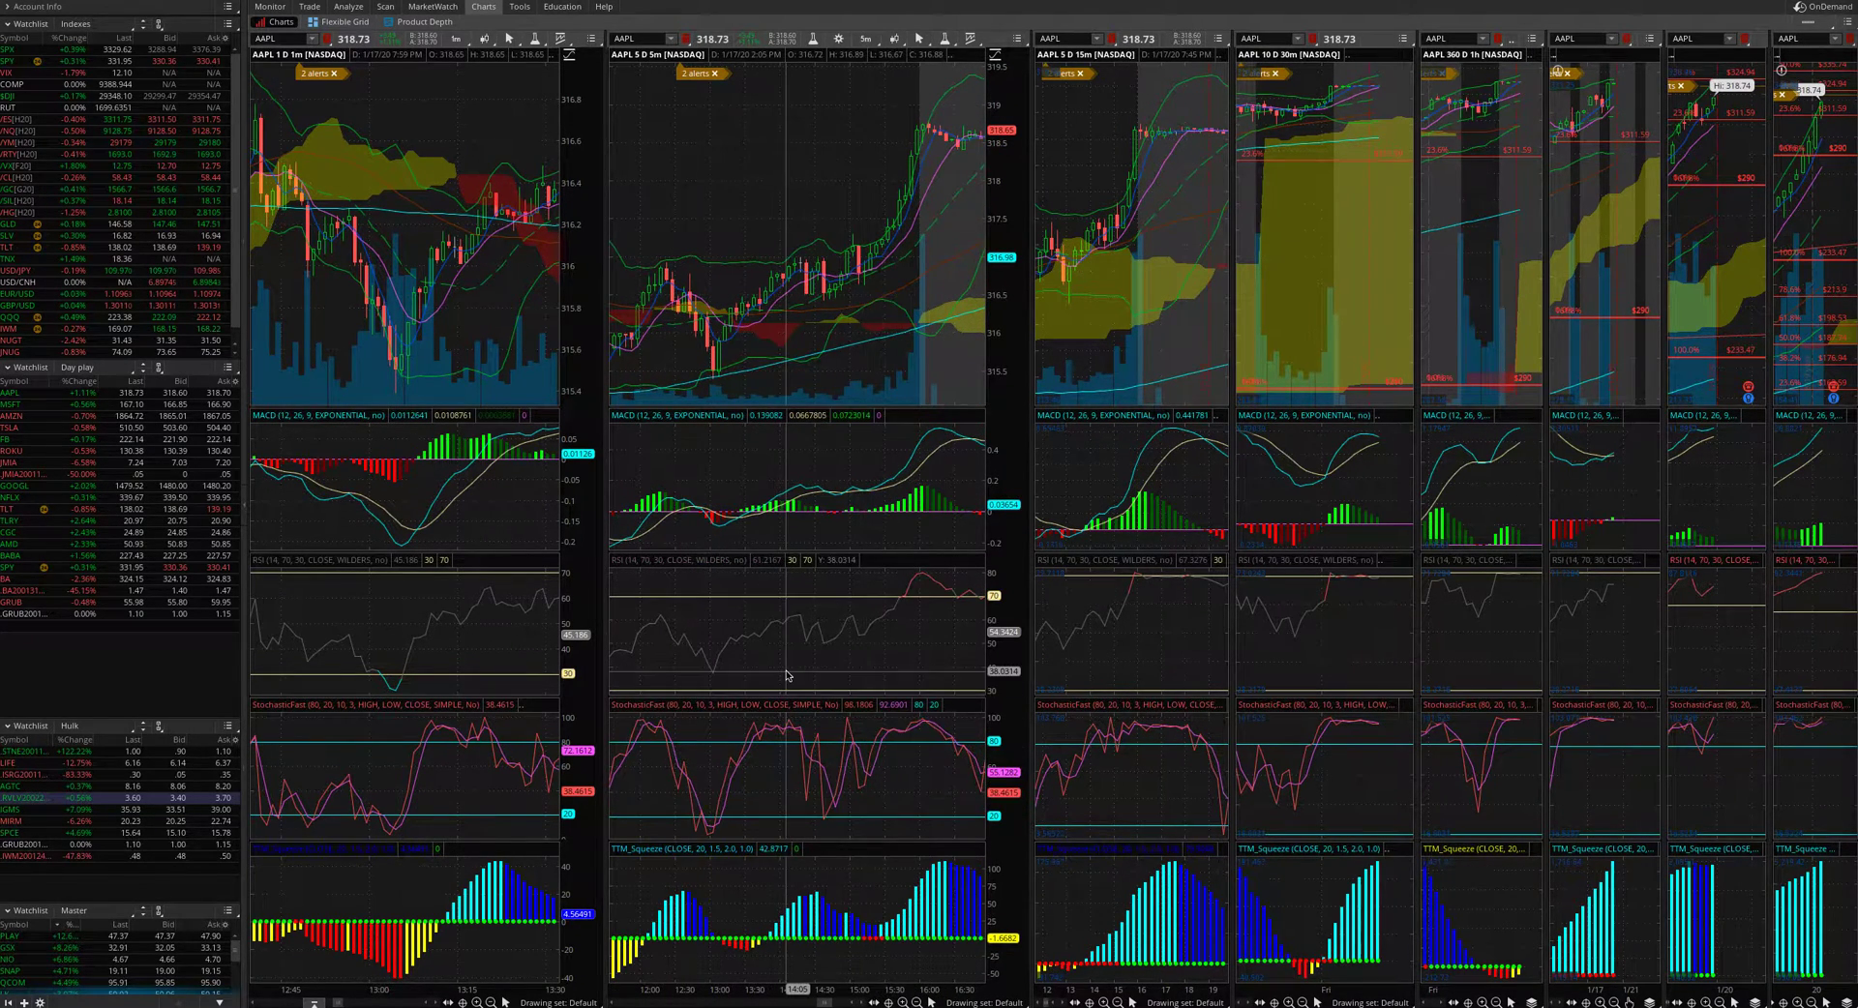